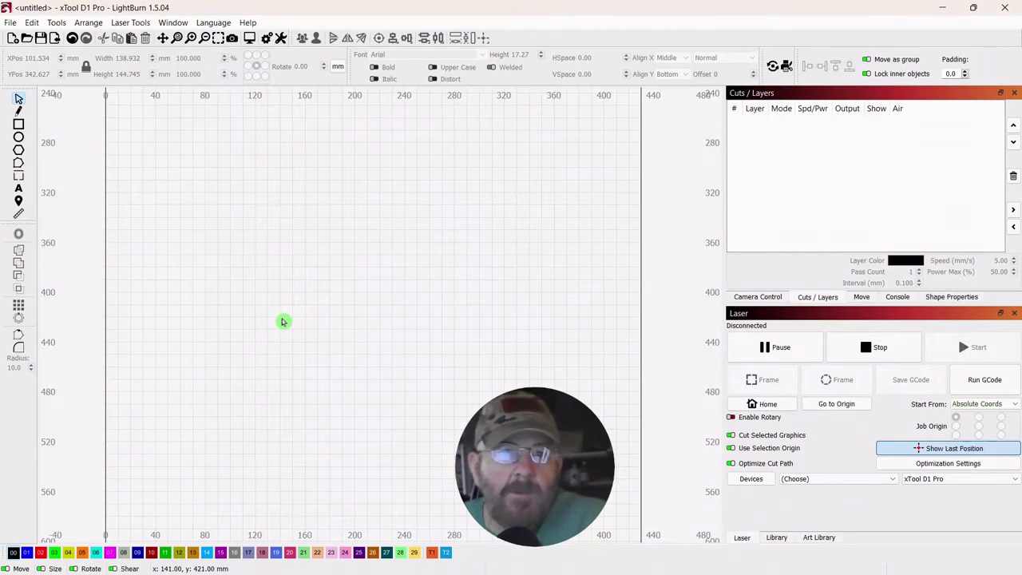
# Draw a circle about 117 mm in diameter centred near X 114, Y 387 mm and assign it to tool layer T1
pyautogui.click(18, 139)
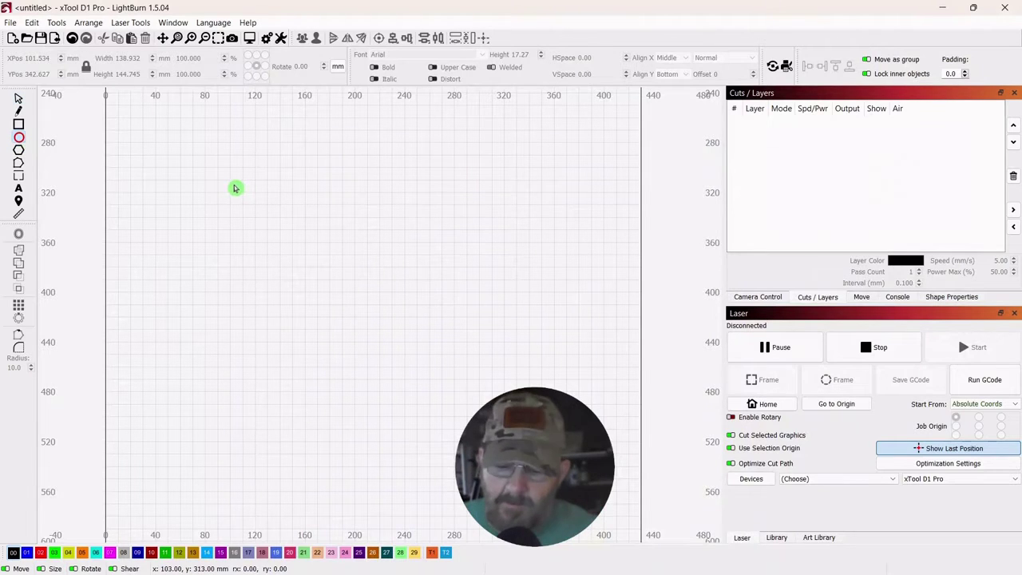
pyautogui.moveTo(203, 169); pyautogui.dragTo(350, 276)
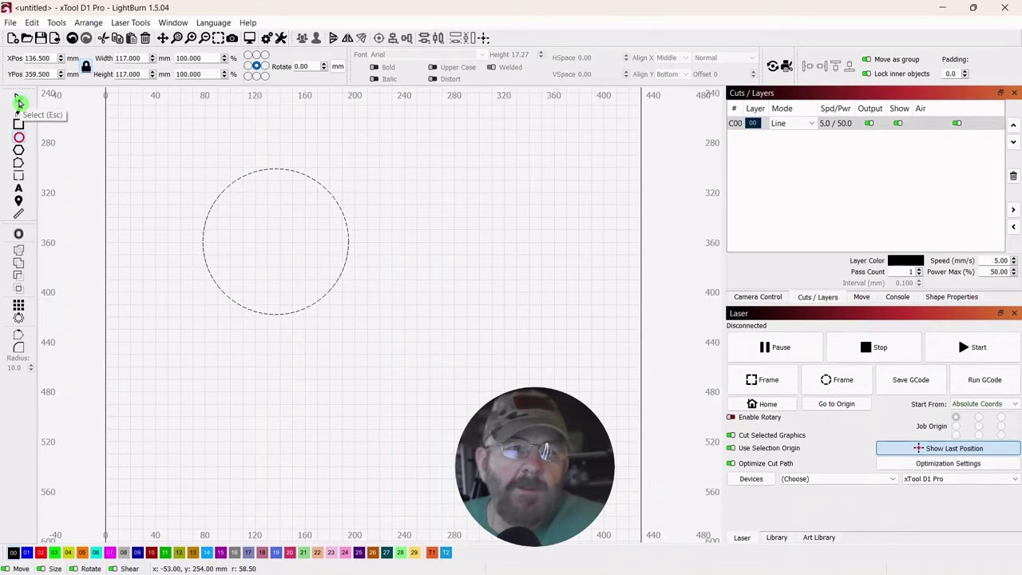
pyautogui.click(19, 101)
pyautogui.moveTo(276, 242); pyautogui.dragTo(251, 278)
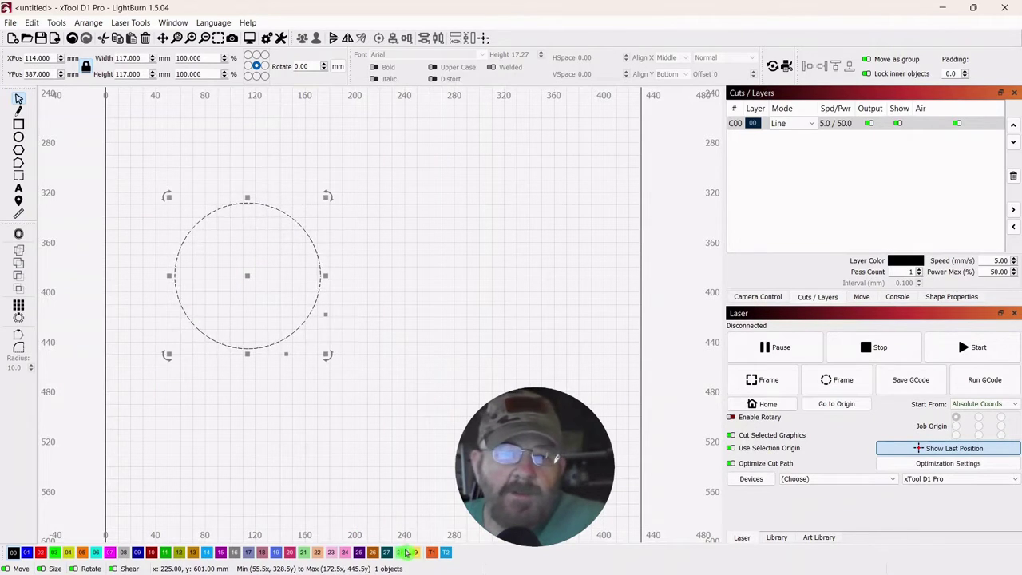
pyautogui.click(433, 552)
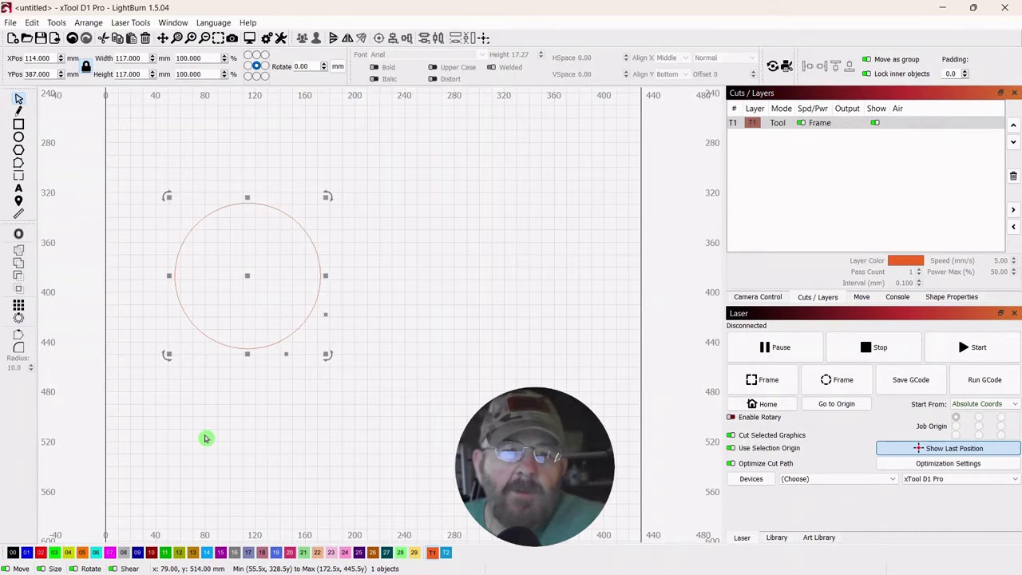
pyautogui.click(196, 162)
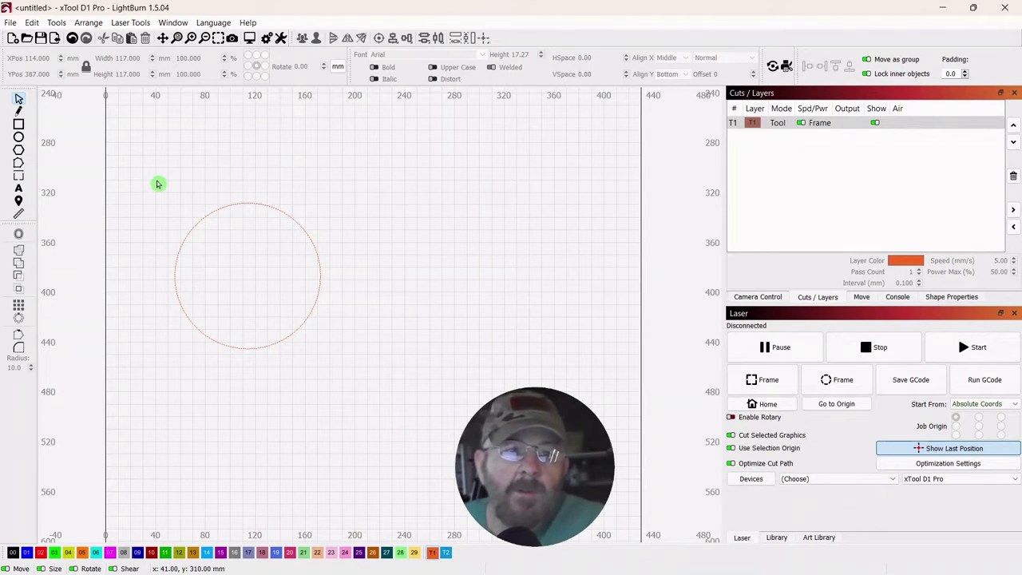
# Add the text "this is text" in the empty area above the circle
pyautogui.click(18, 193)
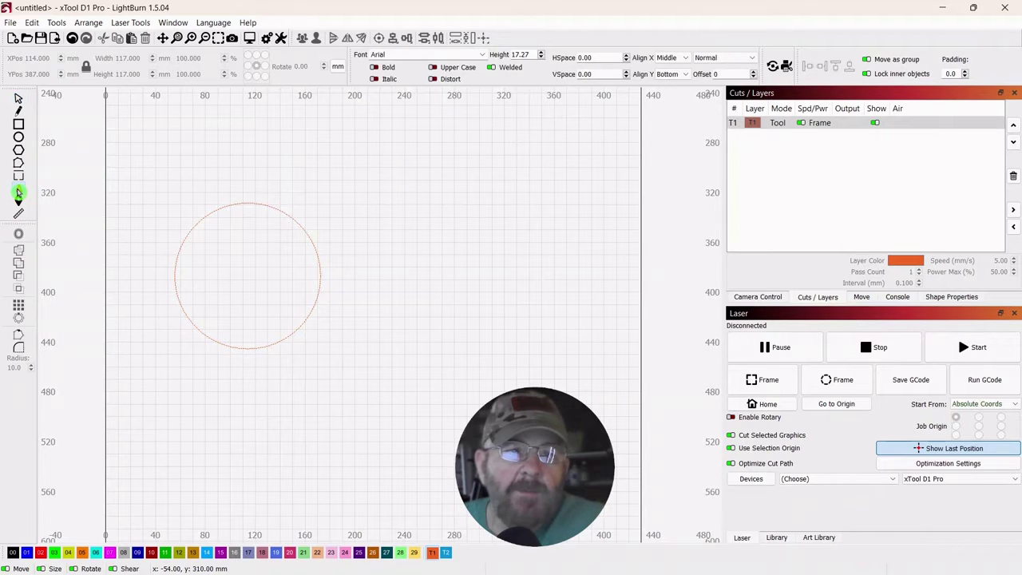
pyautogui.click(182, 169)
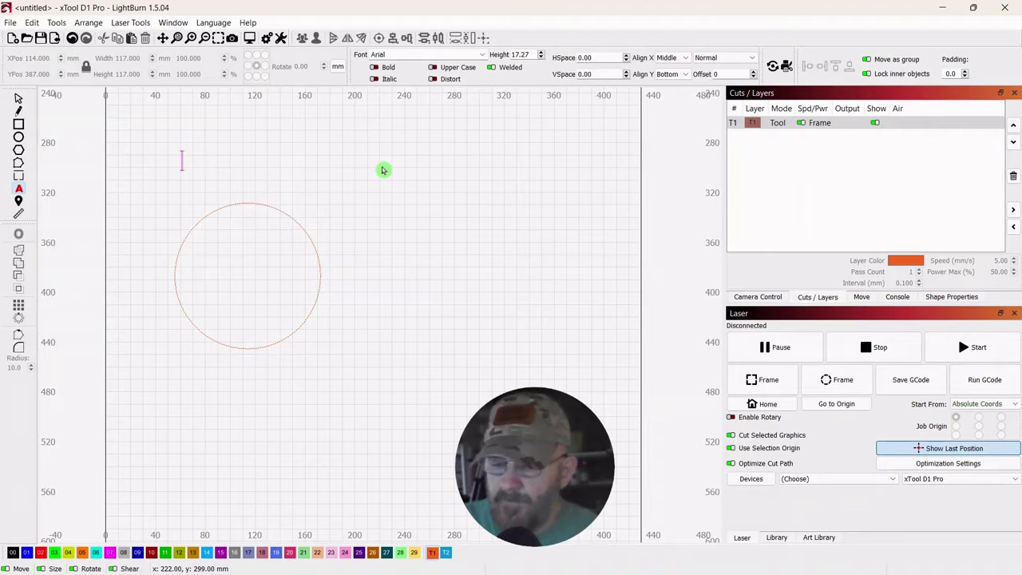
pyautogui.write('this is te')
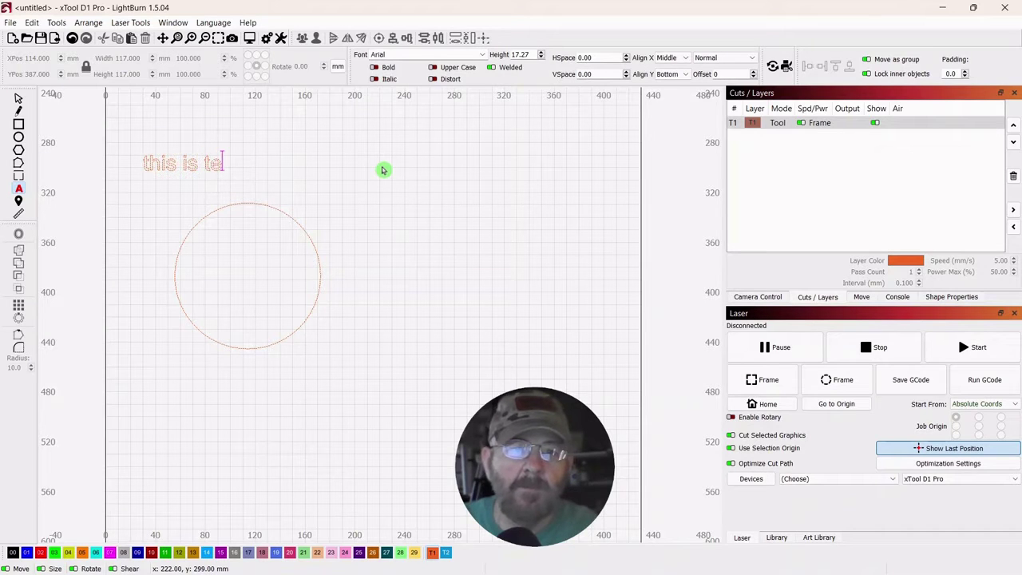
pyautogui.write('xt')
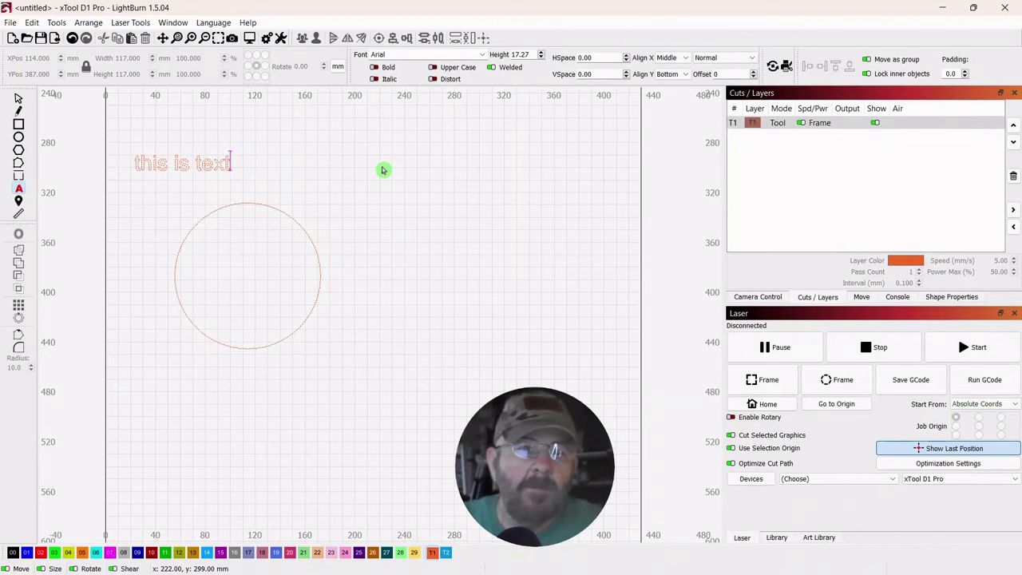
pyautogui.click(20, 101)
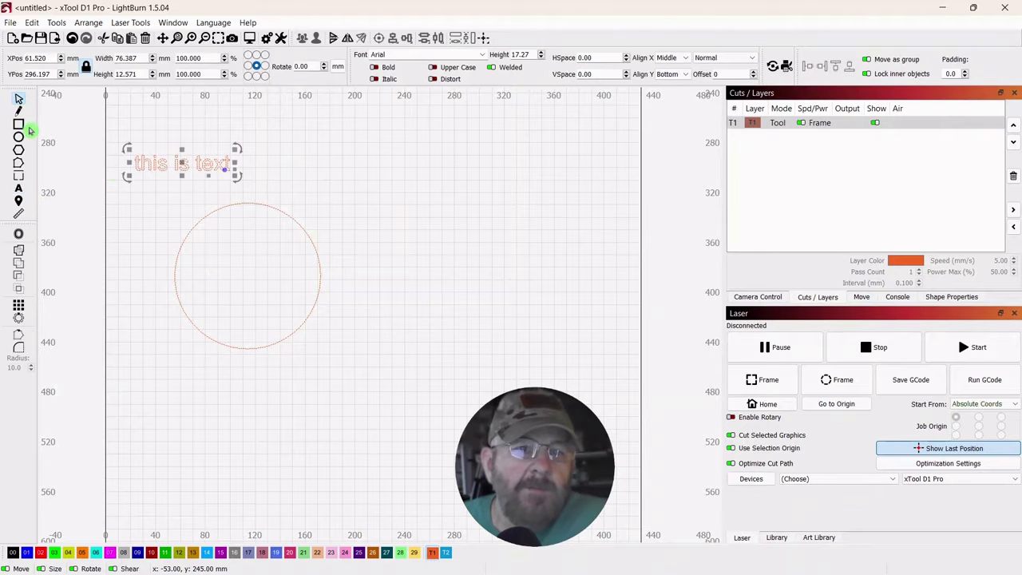
# Move the text to about X 119, Y 307 mm, just above the circle, and assign it to layer 00
pyautogui.moveTo(182, 162); pyautogui.dragTo(253, 173)
pyautogui.click(13, 553)
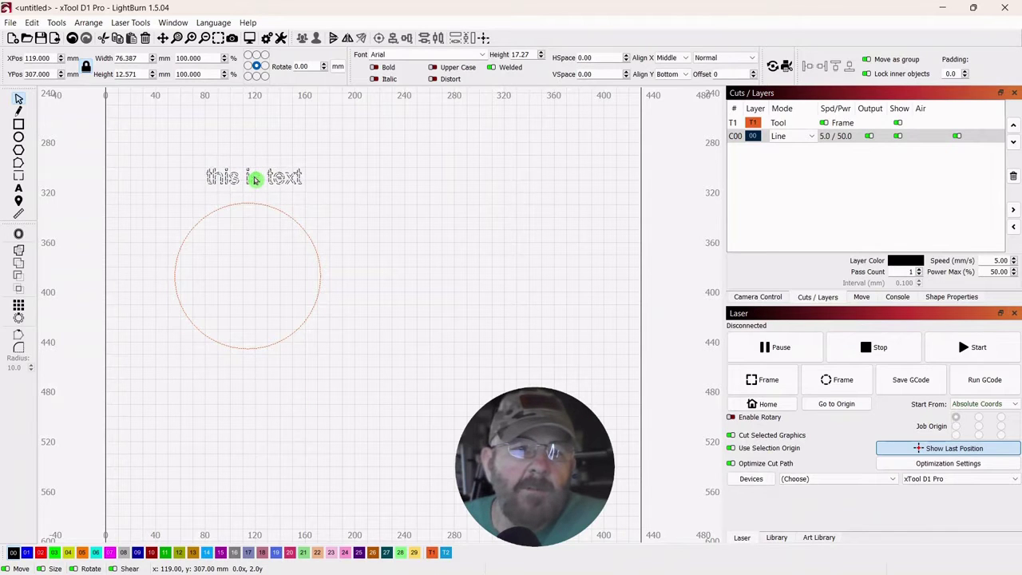
pyautogui.click(378, 235)
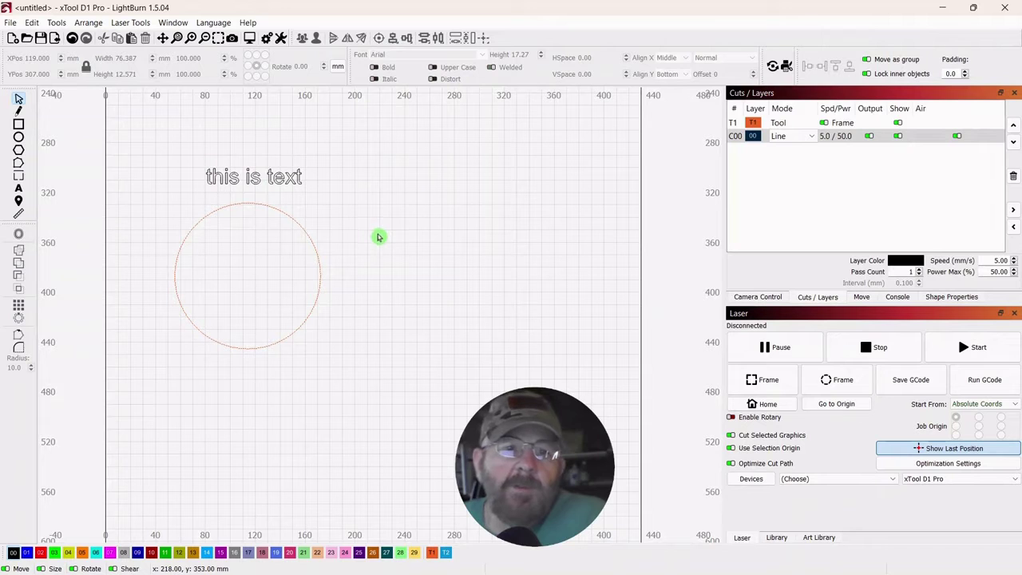
pyautogui.moveTo(354, 194); pyautogui.dragTo(240, 308)
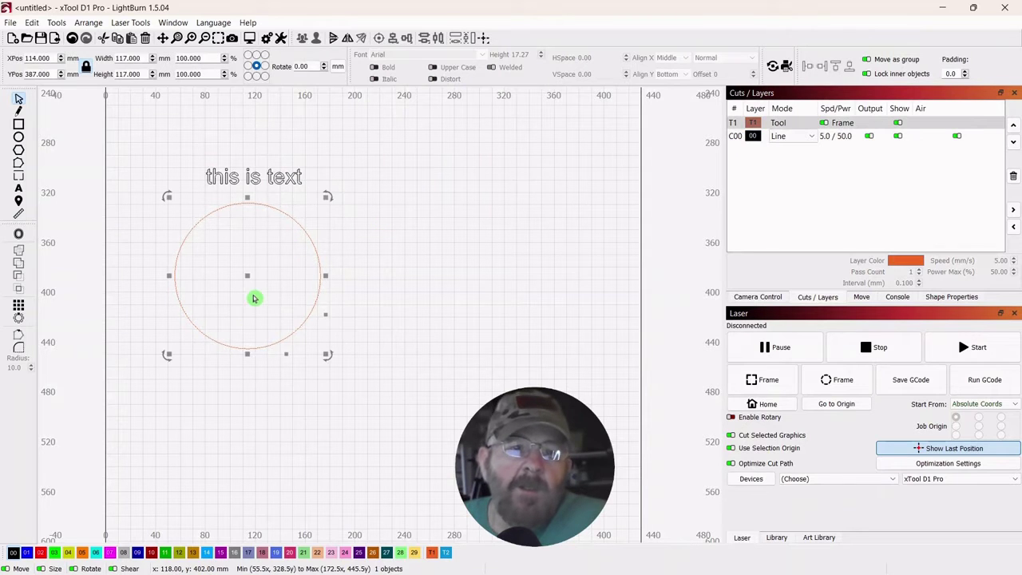
pyautogui.rightClick(248, 276)
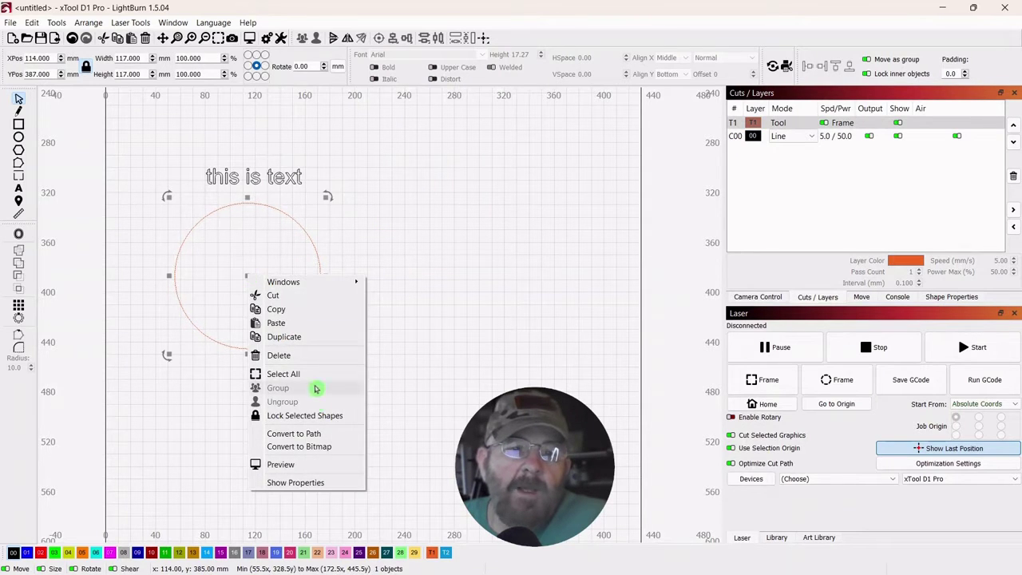
pyautogui.click(188, 423)
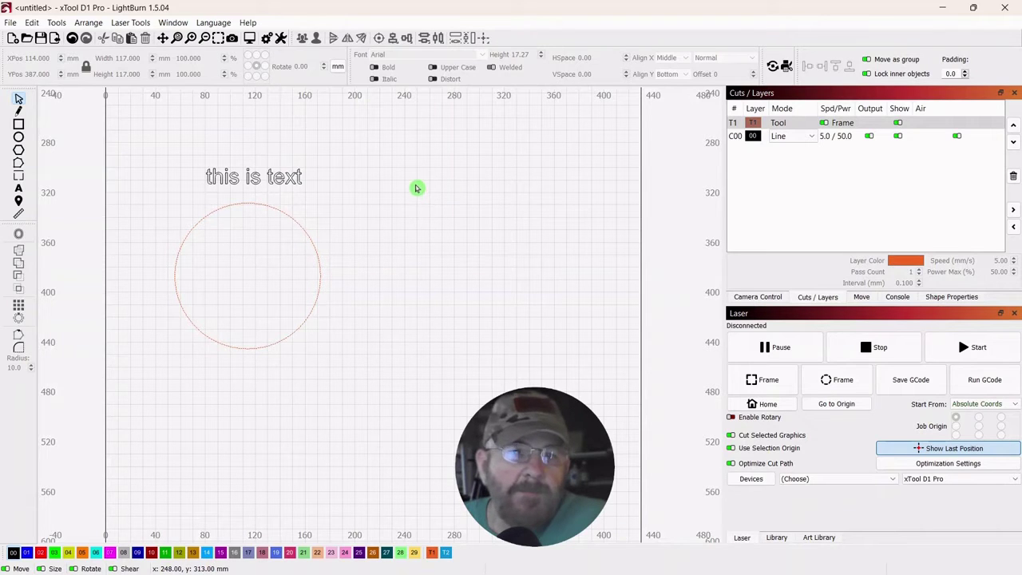
# Try enclosing and crossing box selections on the text and circle, starting from different corners
pyautogui.moveTo(405, 151); pyautogui.dragTo(151, 396)
pyautogui.click(424, 221)
pyautogui.moveTo(389, 141); pyautogui.dragTo(266, 265)
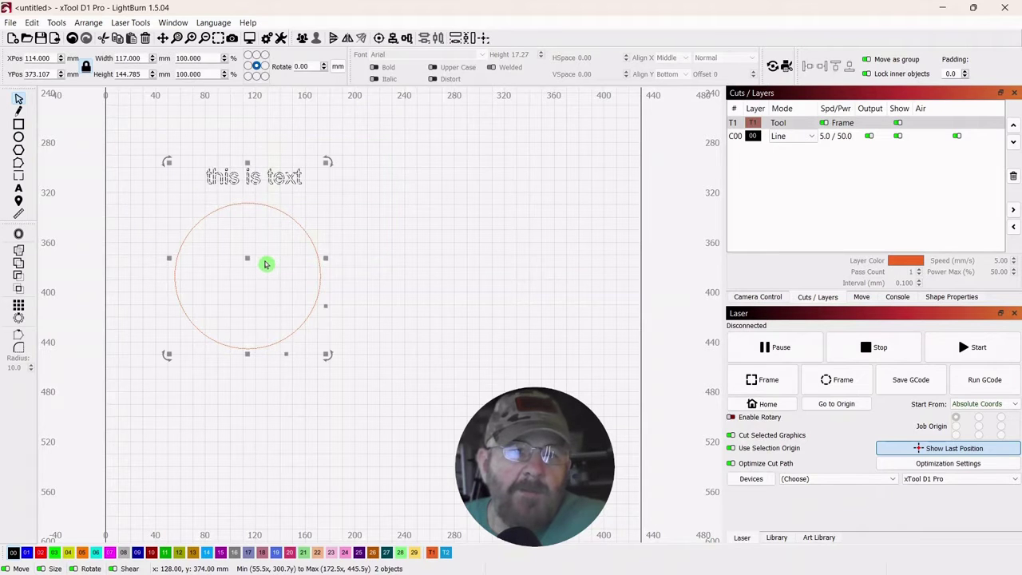
pyautogui.click(394, 207)
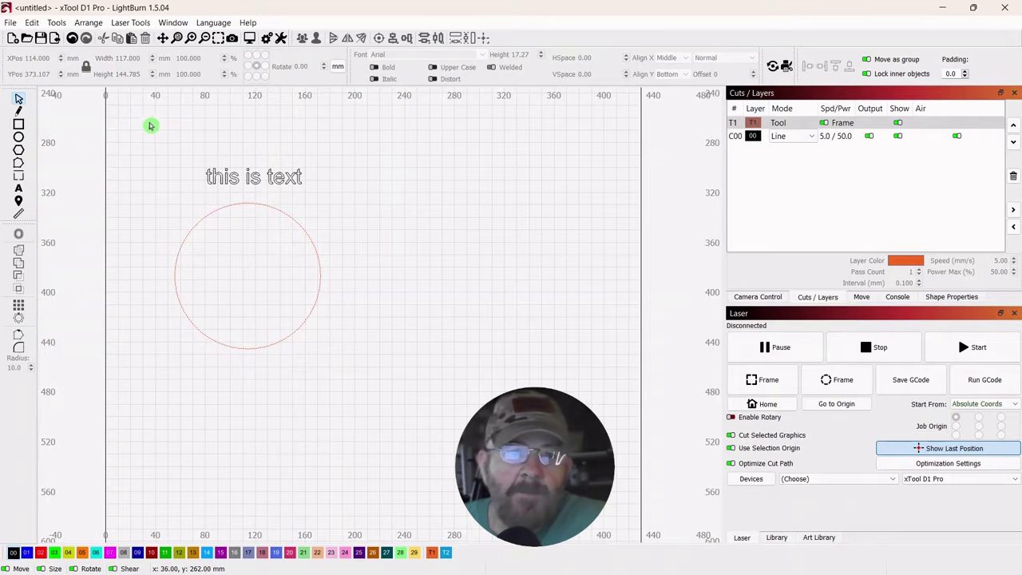
pyautogui.moveTo(134, 145); pyautogui.dragTo(244, 295)
pyautogui.moveTo(134, 125); pyautogui.dragTo(354, 394)
pyautogui.click(359, 222)
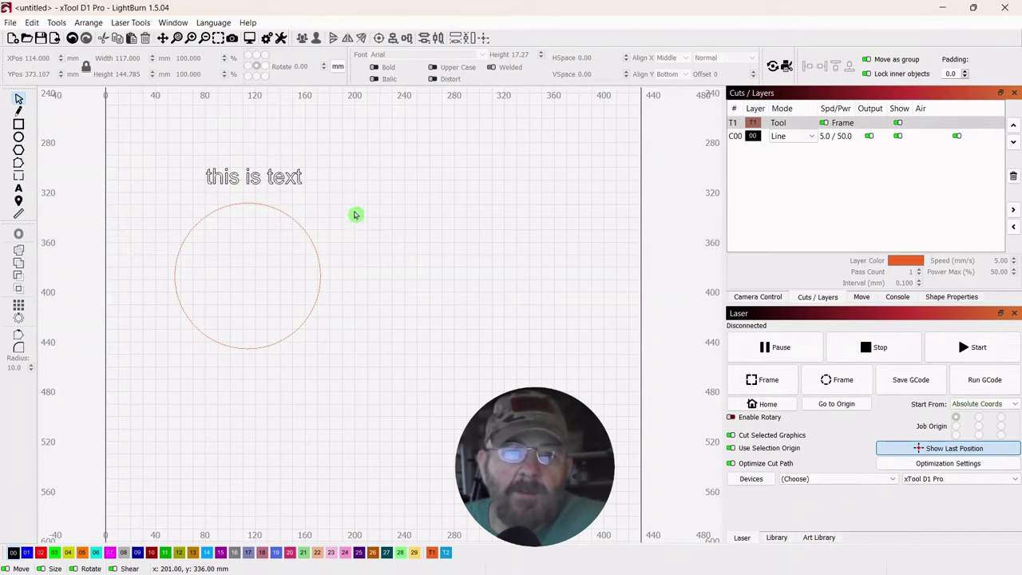
pyautogui.moveTo(342, 144); pyautogui.dragTo(248, 276)
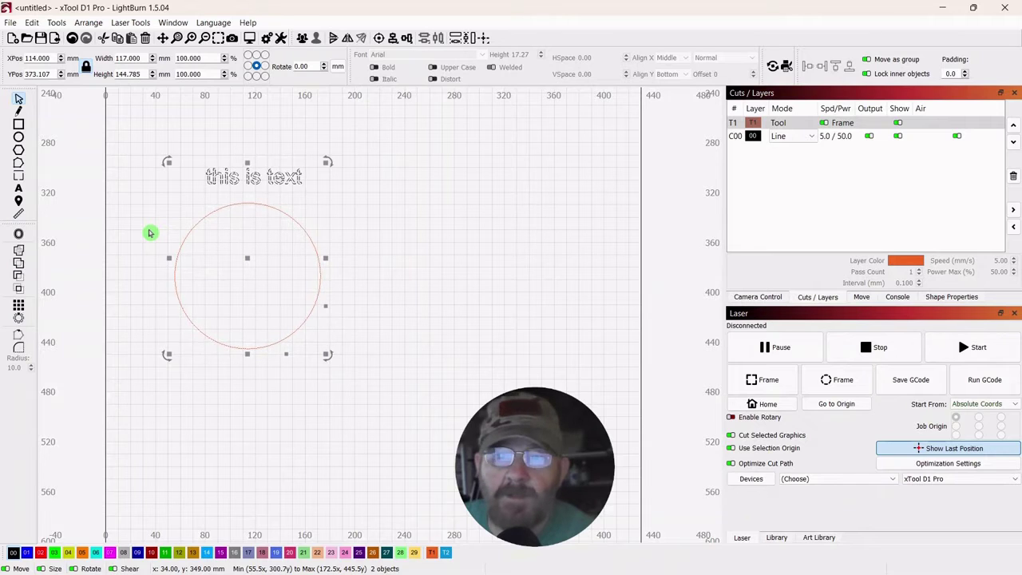
pyautogui.click(151, 123)
# Select the text and circle together and apply the circle as the text's path
pyautogui.moveTo(383, 146); pyautogui.dragTo(170, 396)
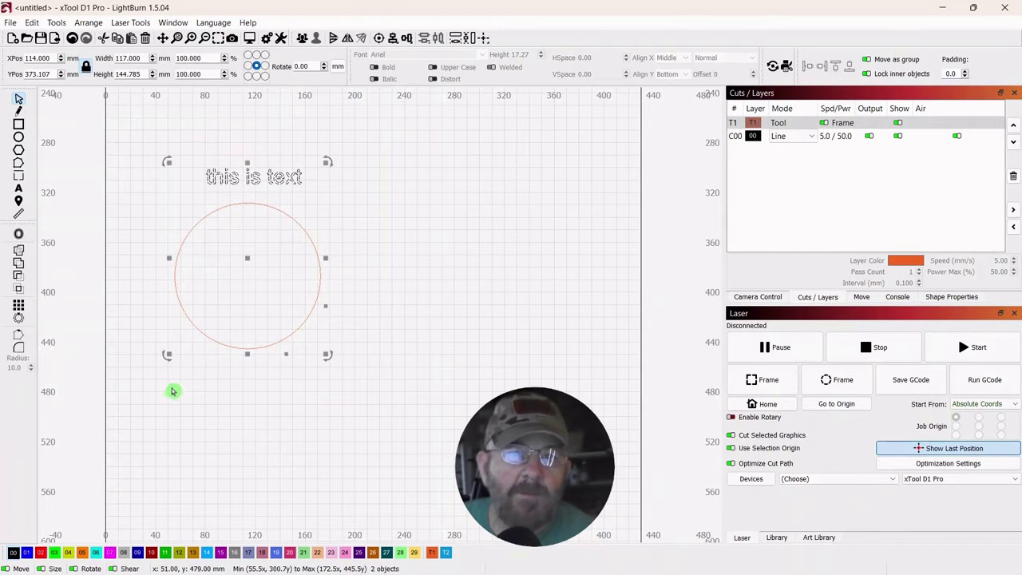
pyautogui.click(55, 24)
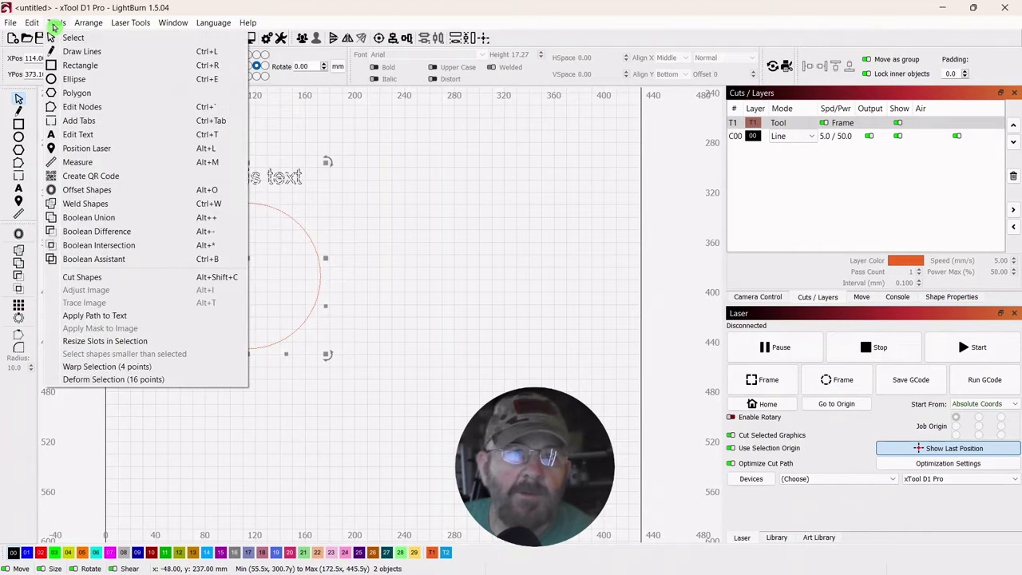
pyautogui.click(79, 317)
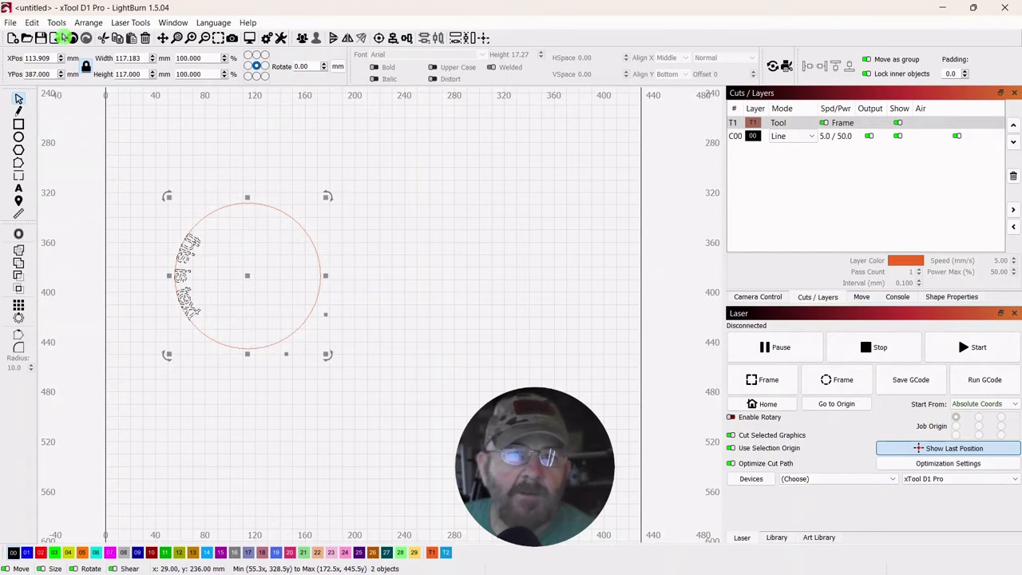
# Rotate the circle and its curved text 90° clockwise, and flip them horizontally
pyautogui.click(86, 23)
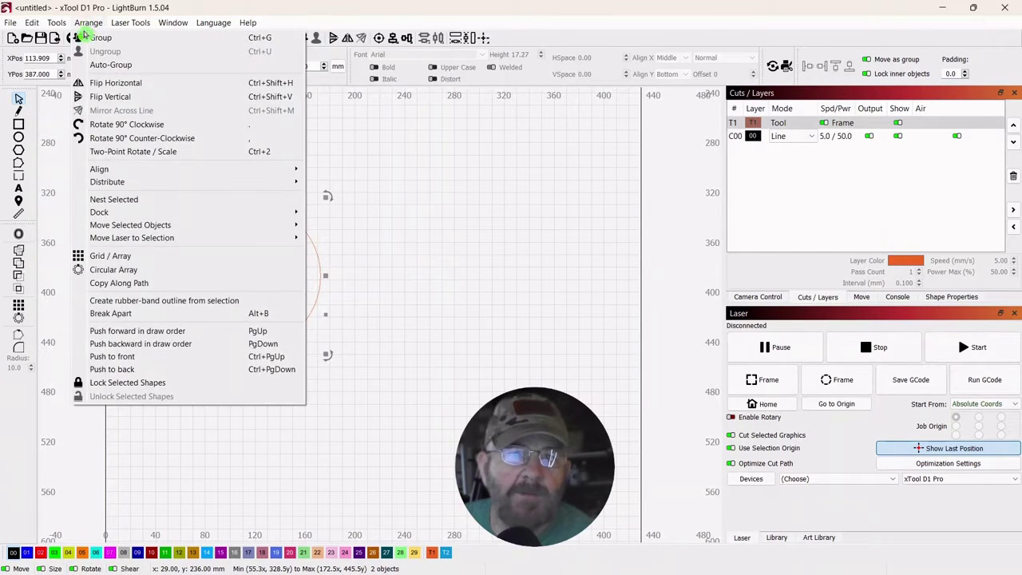
pyautogui.click(106, 126)
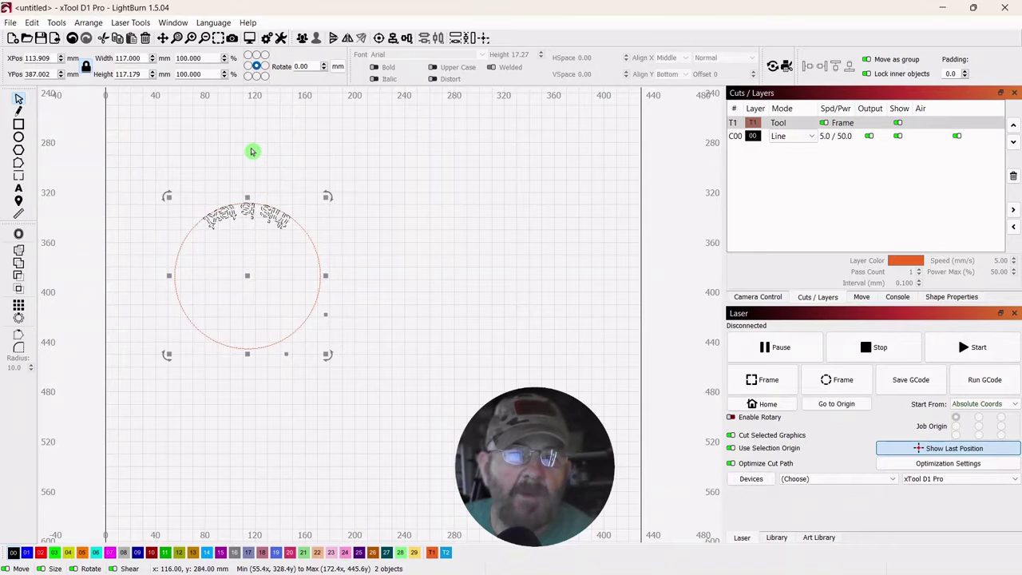
pyautogui.click(88, 24)
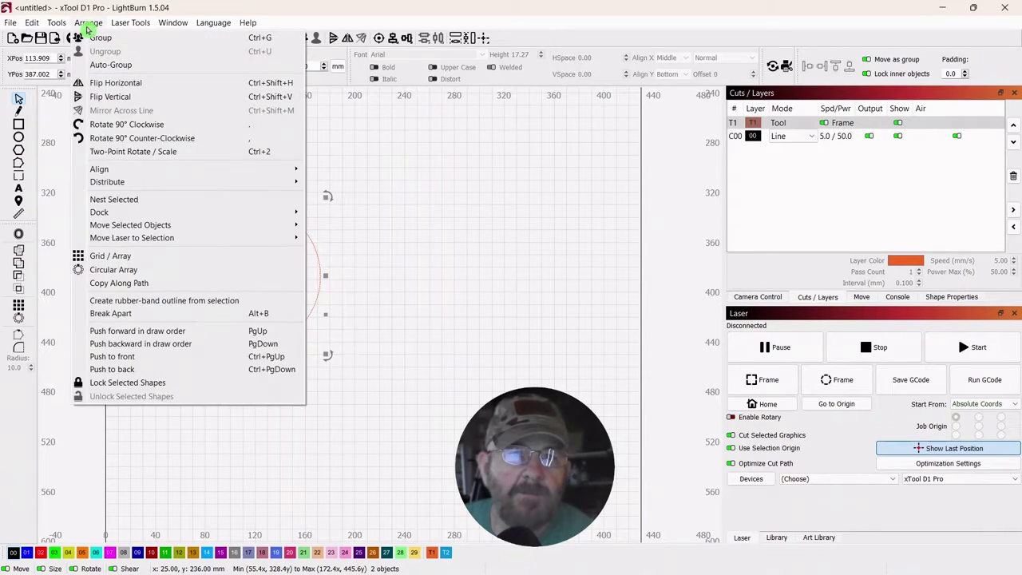
pyautogui.click(108, 85)
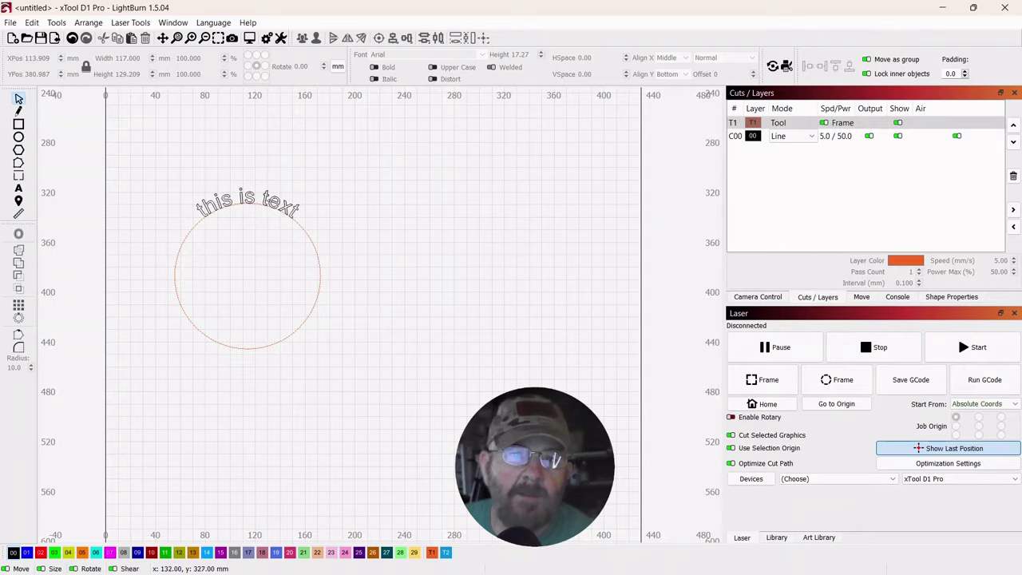
# Set the curved text's vertical alignment (Align Y) to Top so it sits inside the circle
pyautogui.click(266, 199)
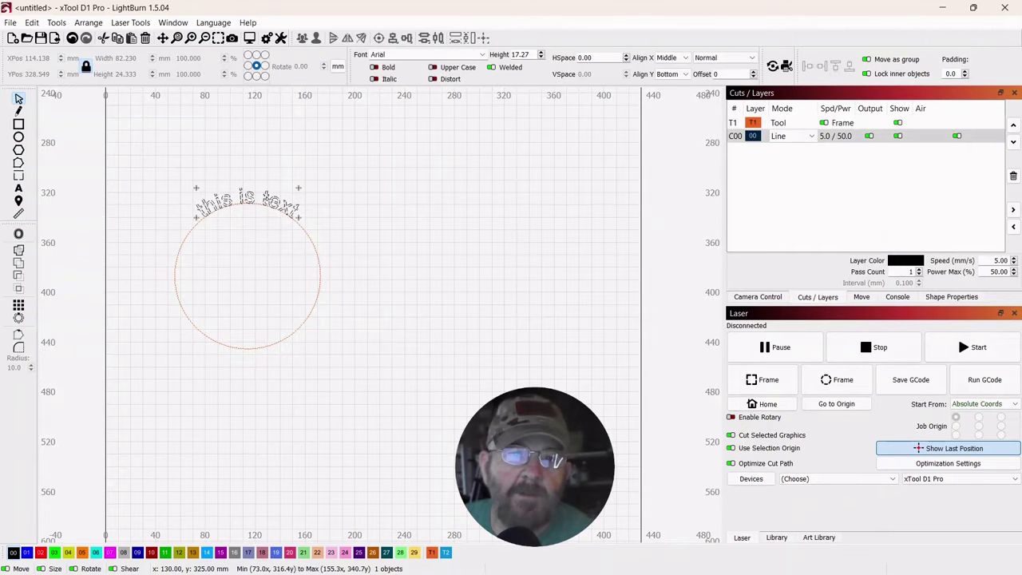
pyautogui.click(690, 77)
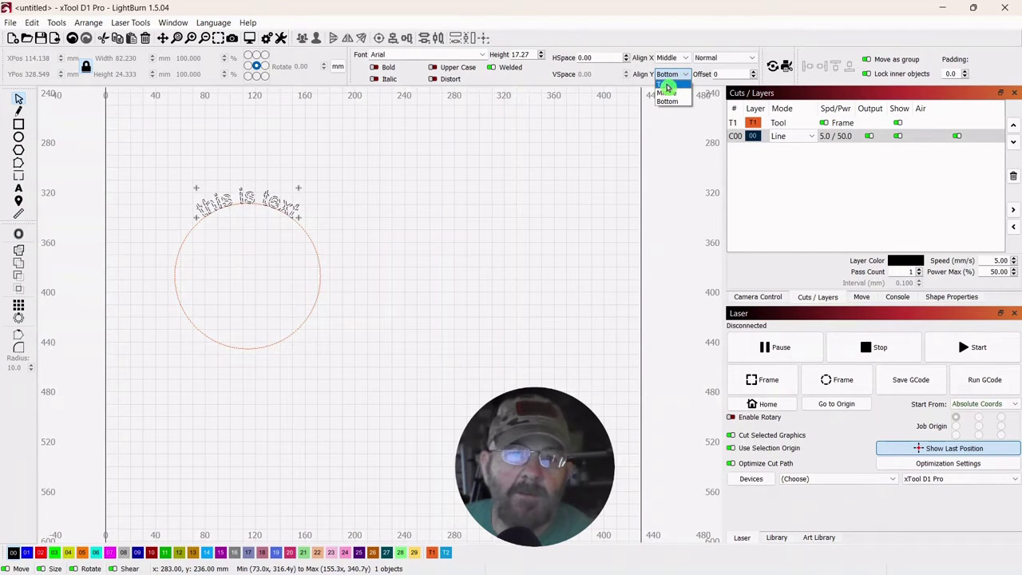
pyautogui.click(667, 86)
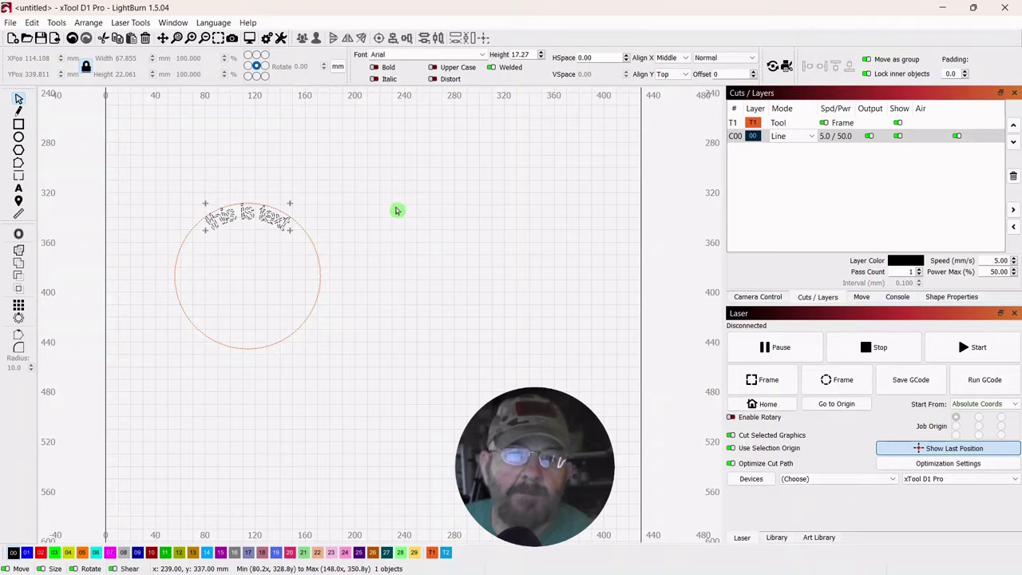
pyautogui.click(363, 208)
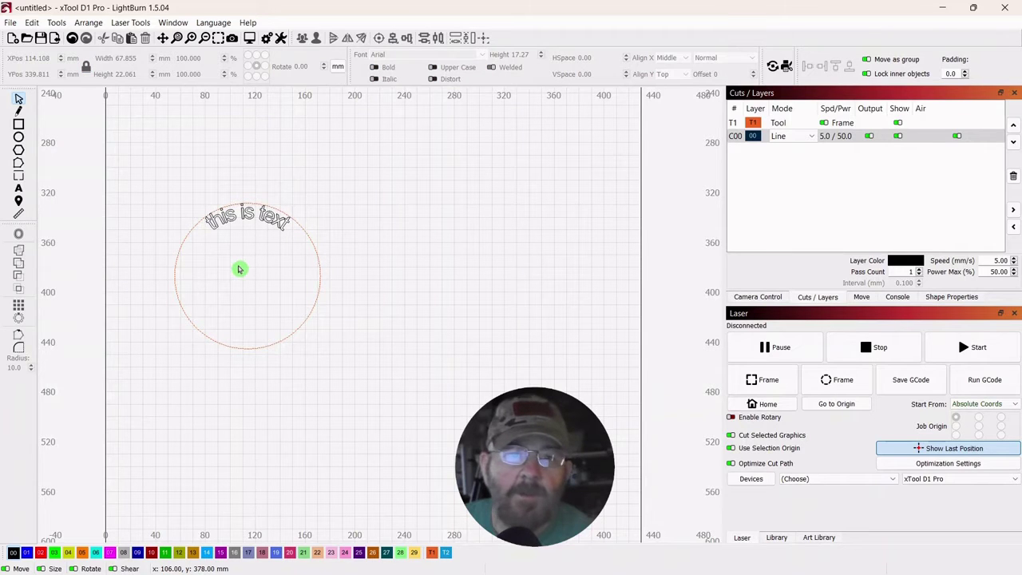
# Duplicate the circle with its curved text and move the copy to about X 307, Y 338 mm
pyautogui.scroll(1, 240, 269)
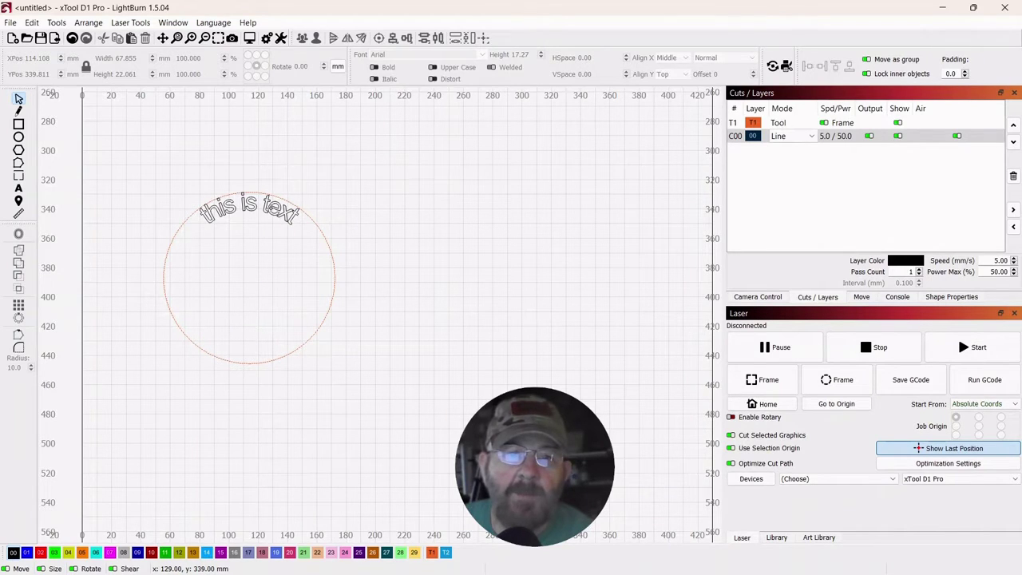
pyautogui.click(271, 207)
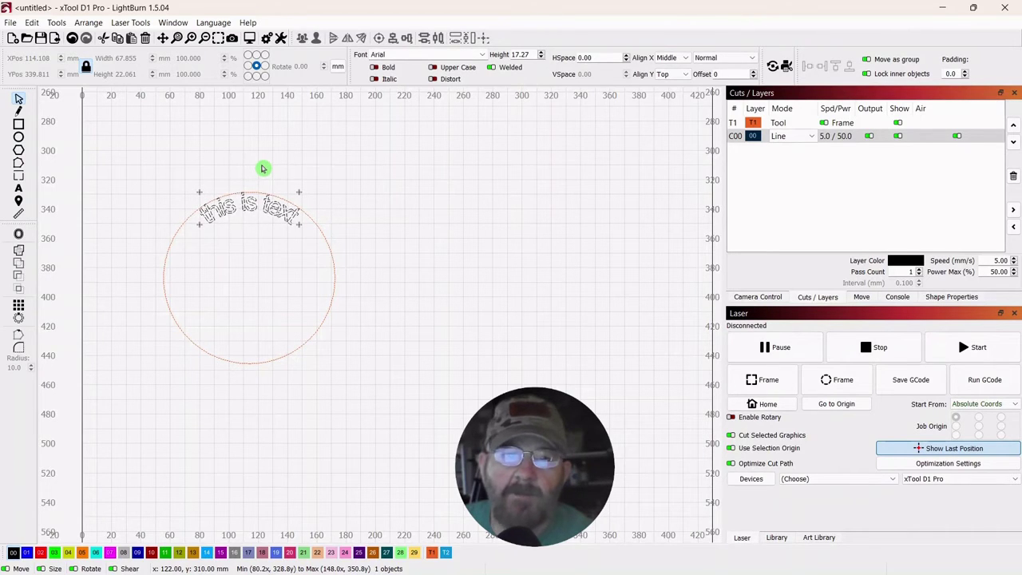
pyautogui.rightClick(248, 204)
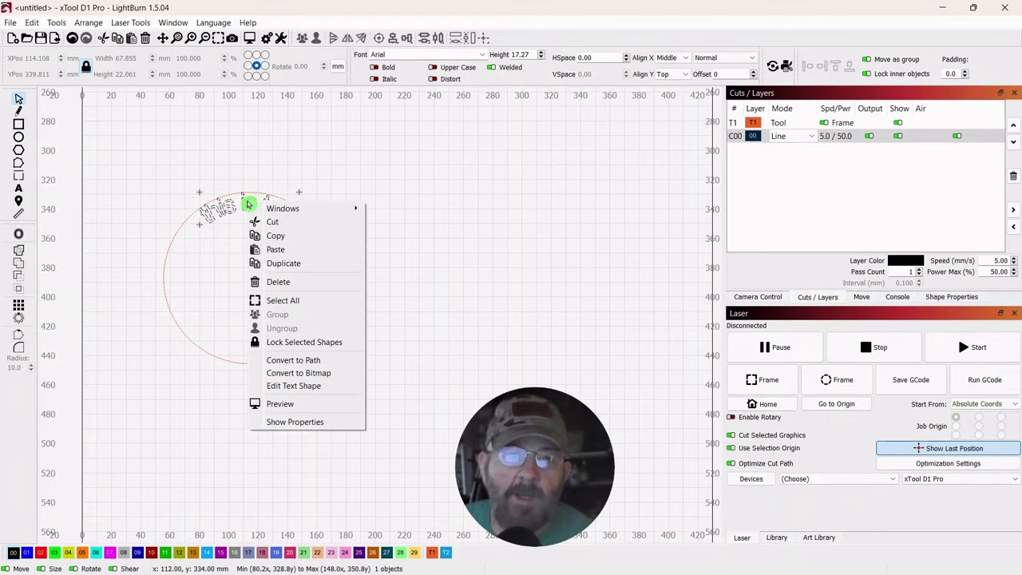
pyautogui.click(281, 263)
pyautogui.moveTo(256, 279); pyautogui.dragTo(534, 210)
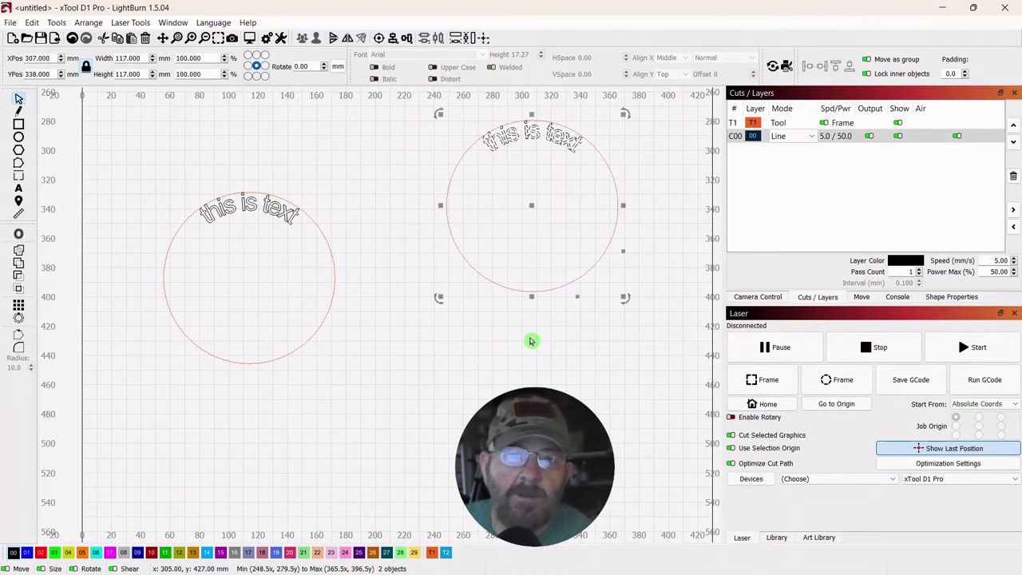
# Delete the duplicated circle with its text and paste a straight copy of the remaining curved text at about X 290, Y 326 mm
pyautogui.rightClick(534, 208)
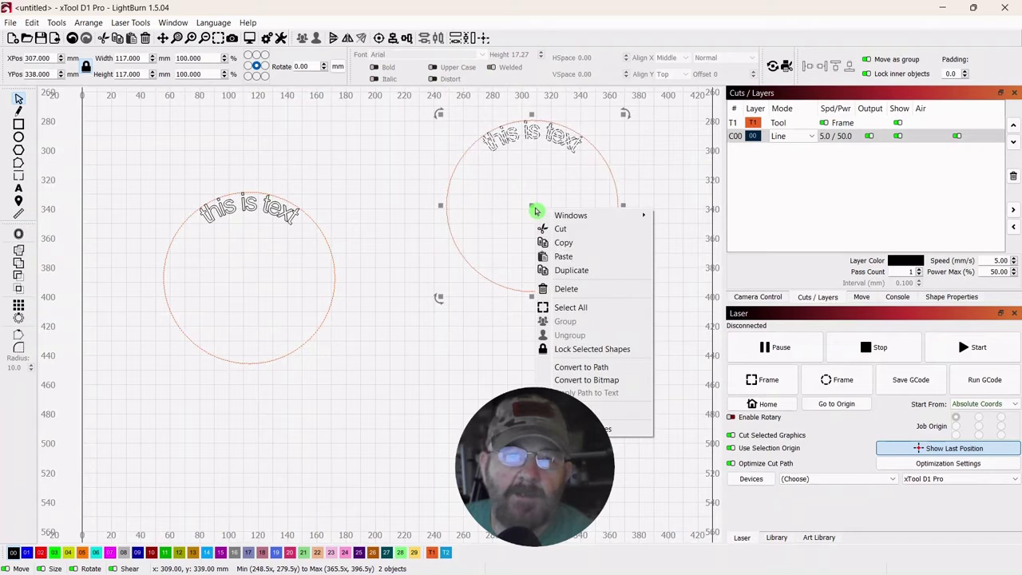
pyautogui.click(559, 290)
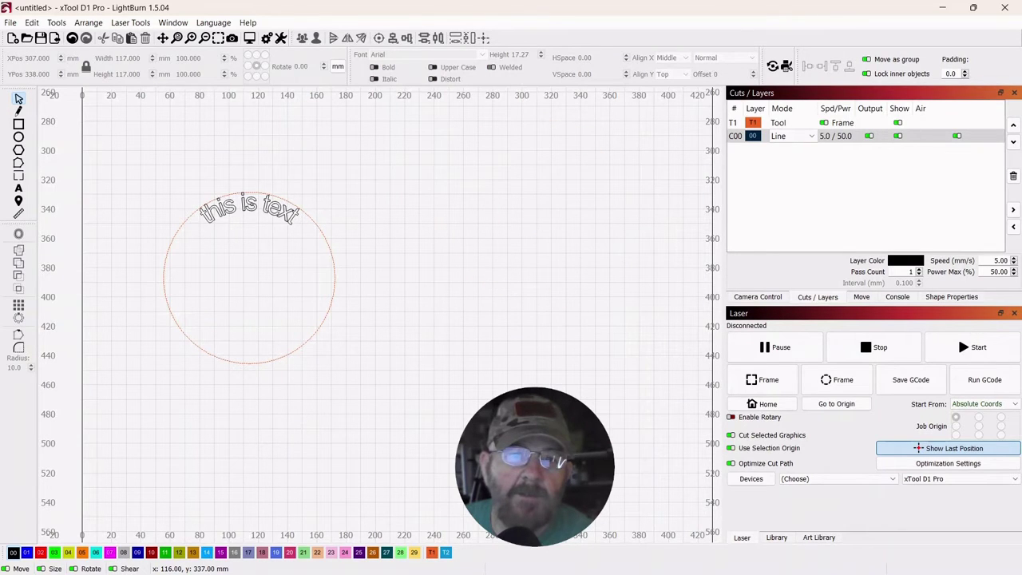
pyautogui.click(252, 209)
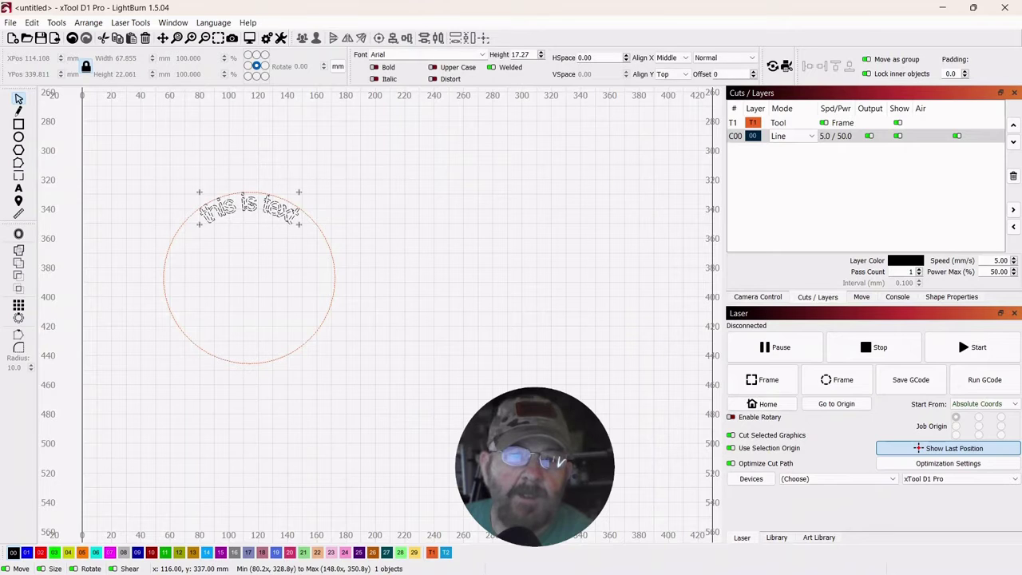
pyautogui.rightClick(253, 209)
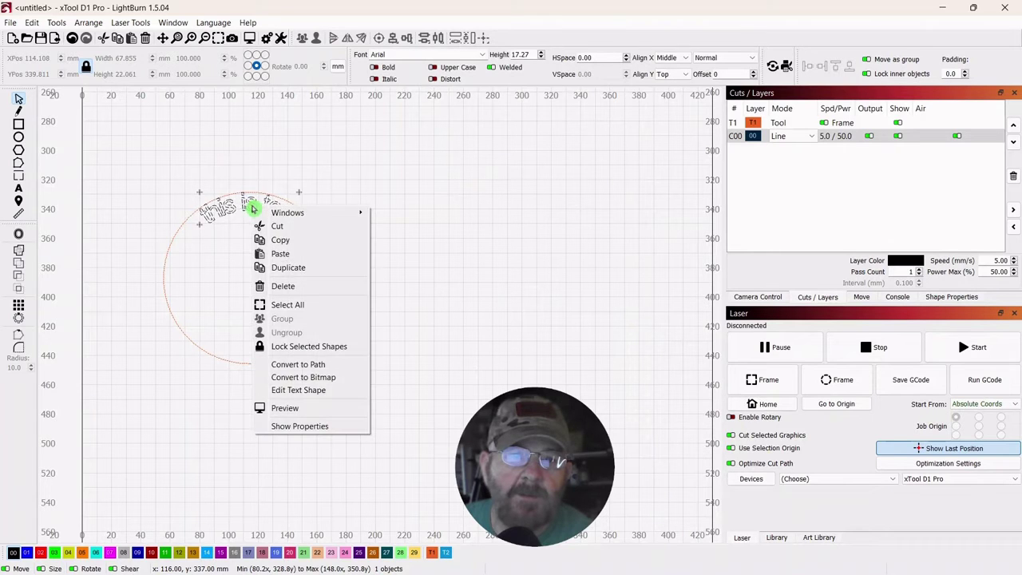
pyautogui.click(285, 239)
pyautogui.rightClick(474, 175)
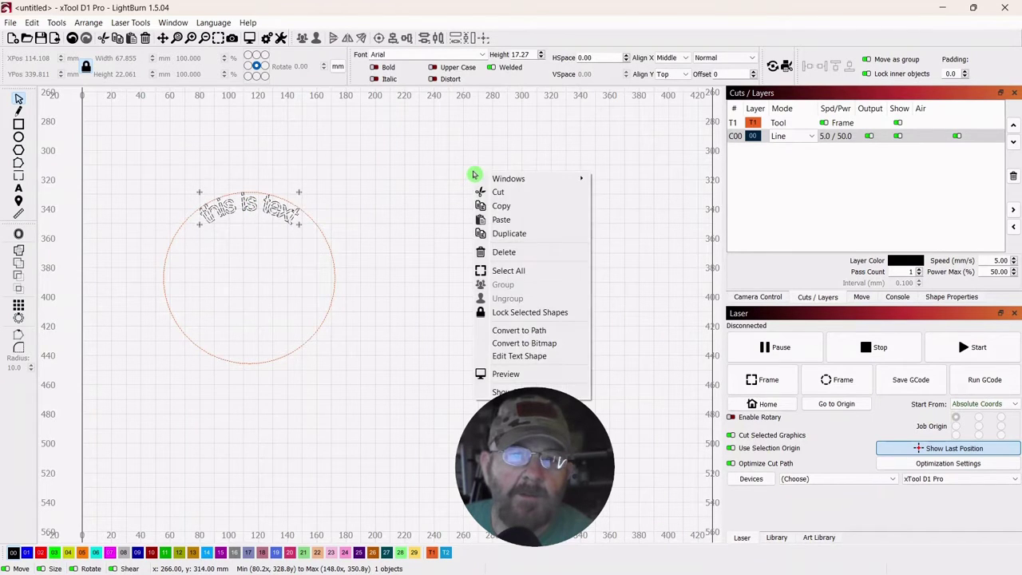
pyautogui.click(491, 219)
pyautogui.moveTo(468, 171); pyautogui.dragTo(504, 189)
pyautogui.click(415, 257)
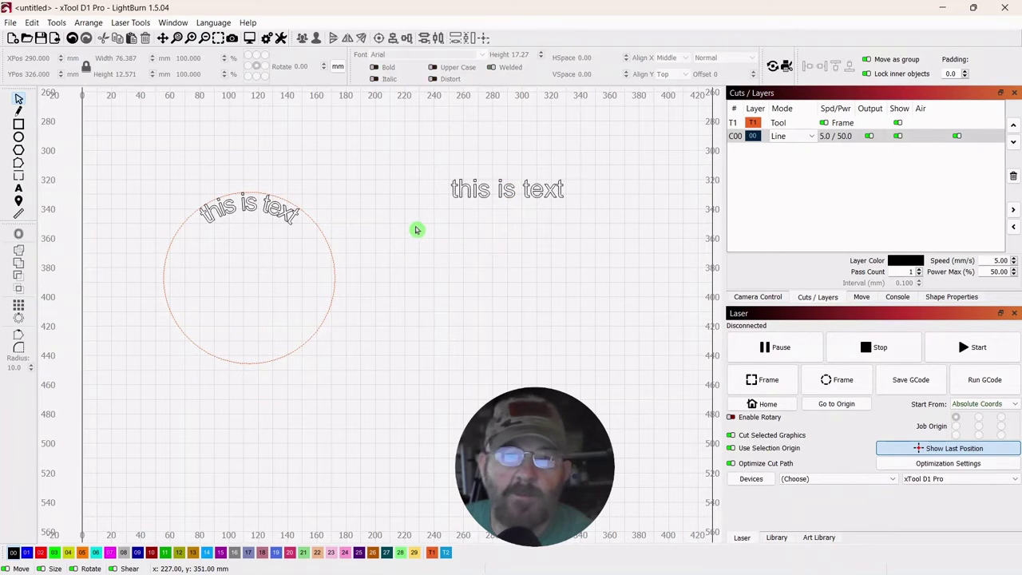
# Move the circle with its curved text to about X 76, Y 336 mm and bring the straight text in beside it
pyautogui.moveTo(332, 182); pyautogui.dragTo(187, 189)
pyautogui.moveTo(576, 147); pyautogui.dragTo(434, 251)
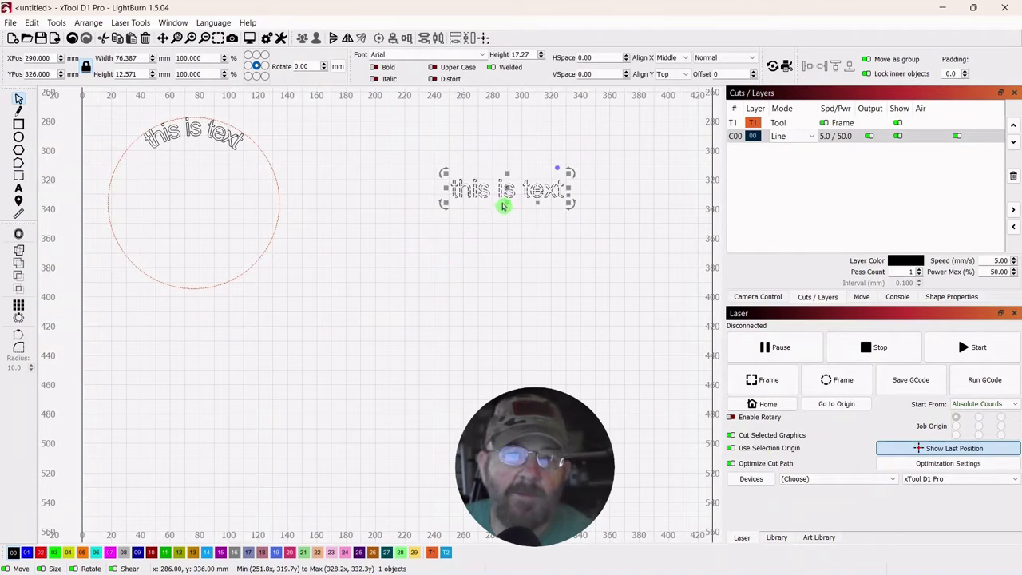
pyautogui.moveTo(509, 192); pyautogui.dragTo(378, 144)
pyautogui.click(331, 249)
# Duplicate only the circle and place the copy below the straight text at about X 201, Y 363 mm
pyautogui.moveTo(326, 196); pyautogui.dragTo(240, 225)
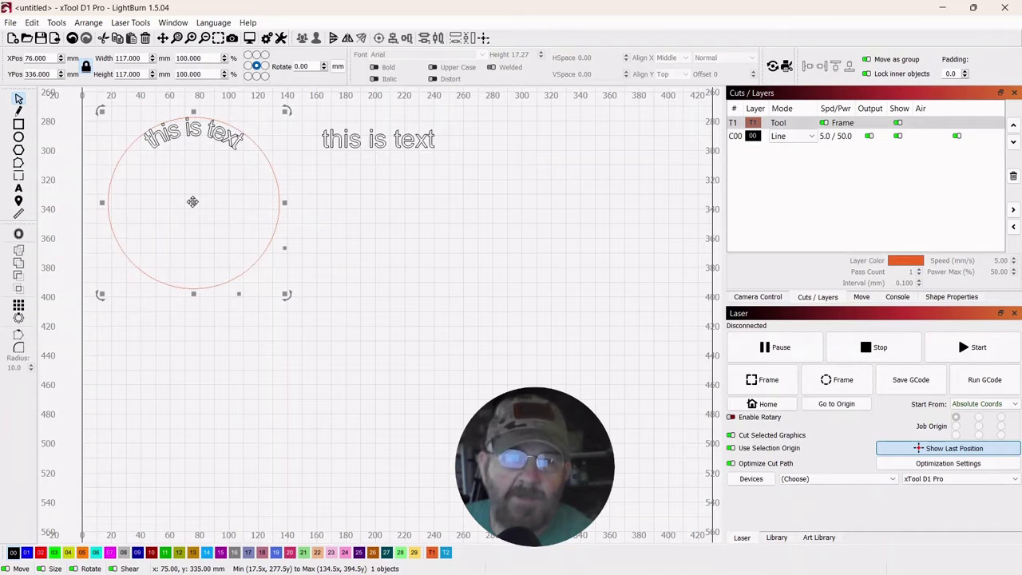
pyautogui.rightClick(193, 205)
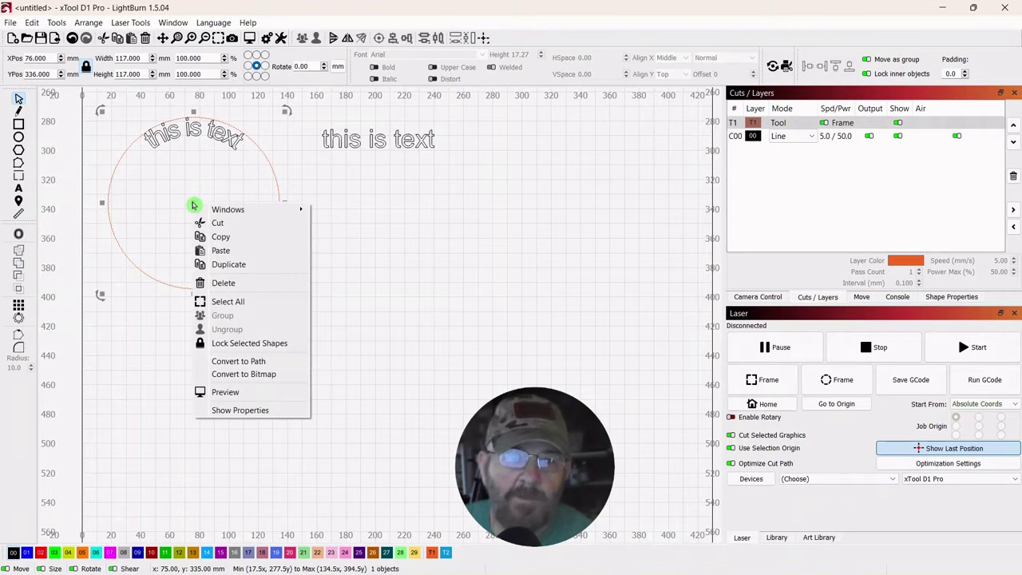
pyautogui.click(218, 265)
pyautogui.moveTo(200, 212); pyautogui.dragTo(378, 248)
pyautogui.click(241, 377)
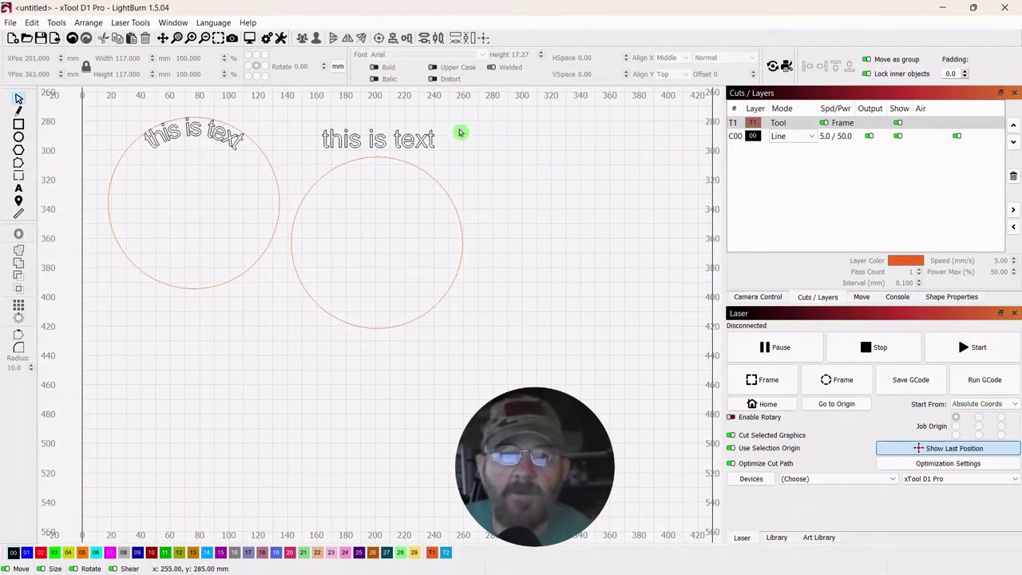
# Apply the duplicated circle as the path of the straight text above it
pyautogui.moveTo(476, 111); pyautogui.dragTo(332, 267)
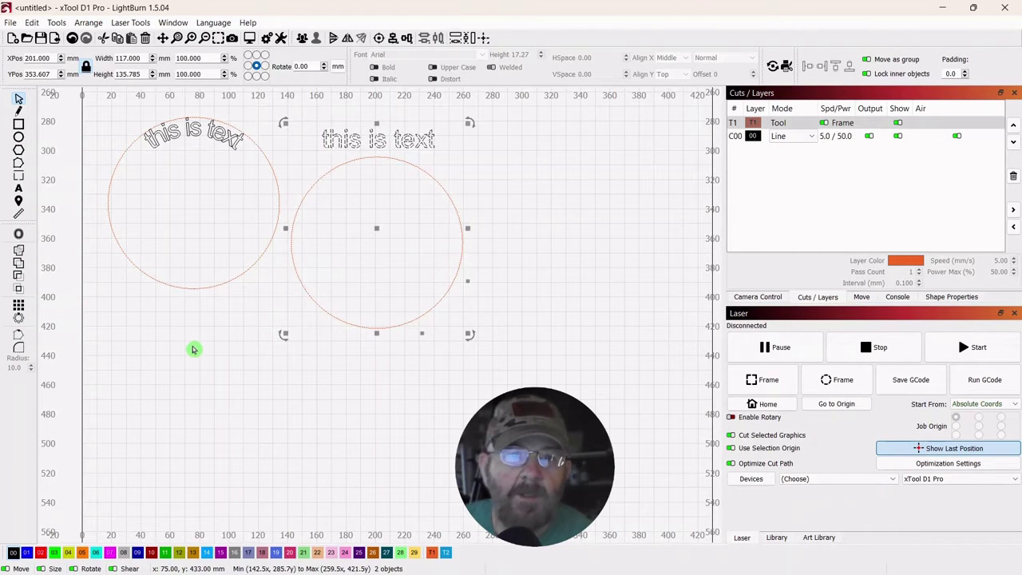
pyautogui.click(53, 24)
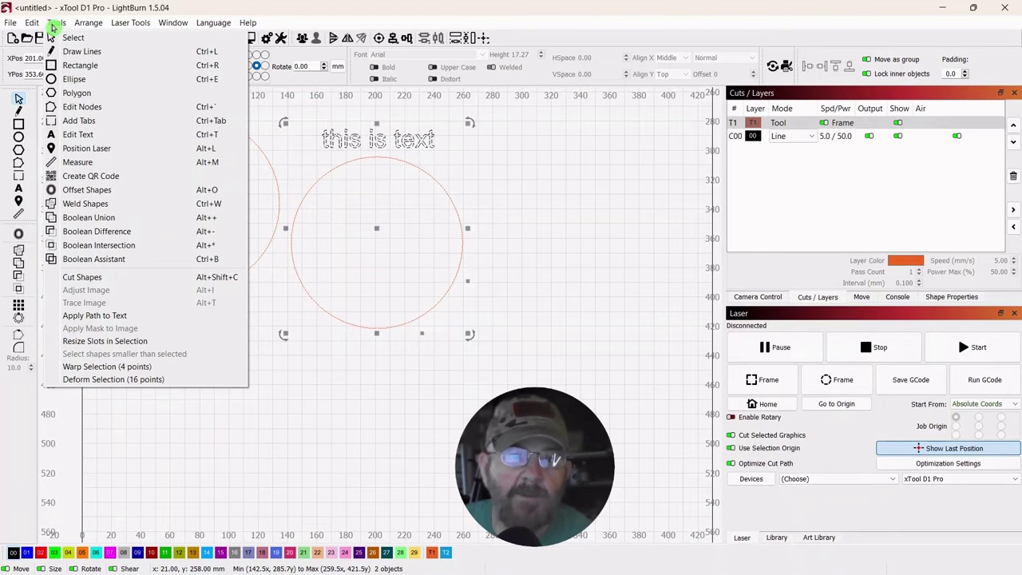
pyautogui.click(80, 315)
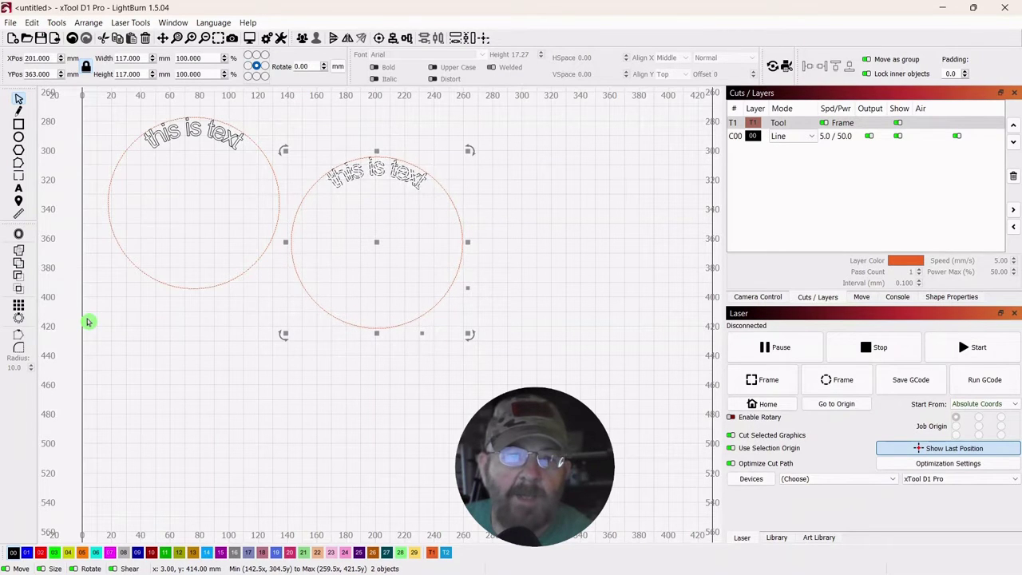
pyautogui.click(171, 328)
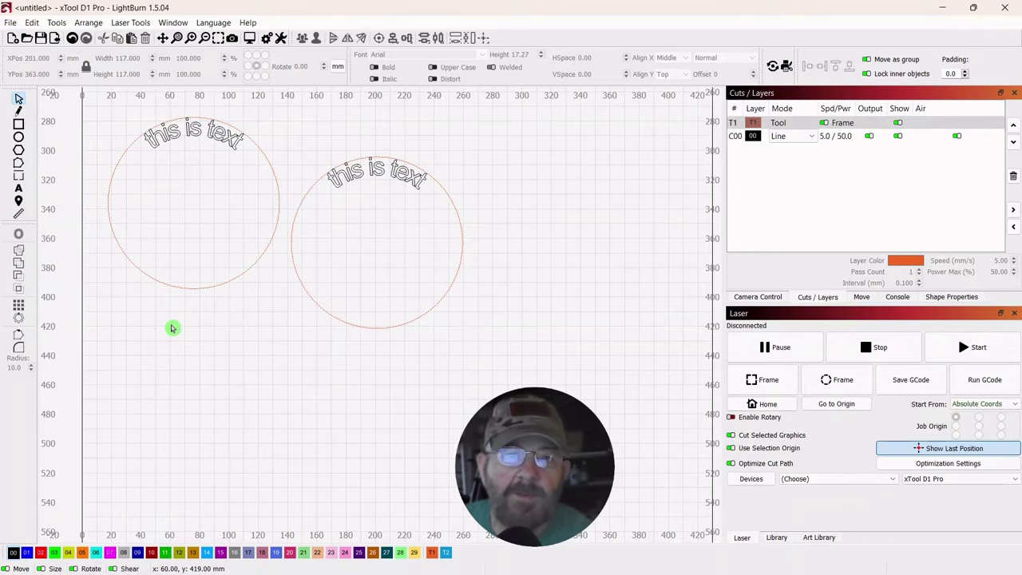
# Flip the second circle and its curved text vertically
pyautogui.moveTo(426, 141); pyautogui.dragTo(389, 199)
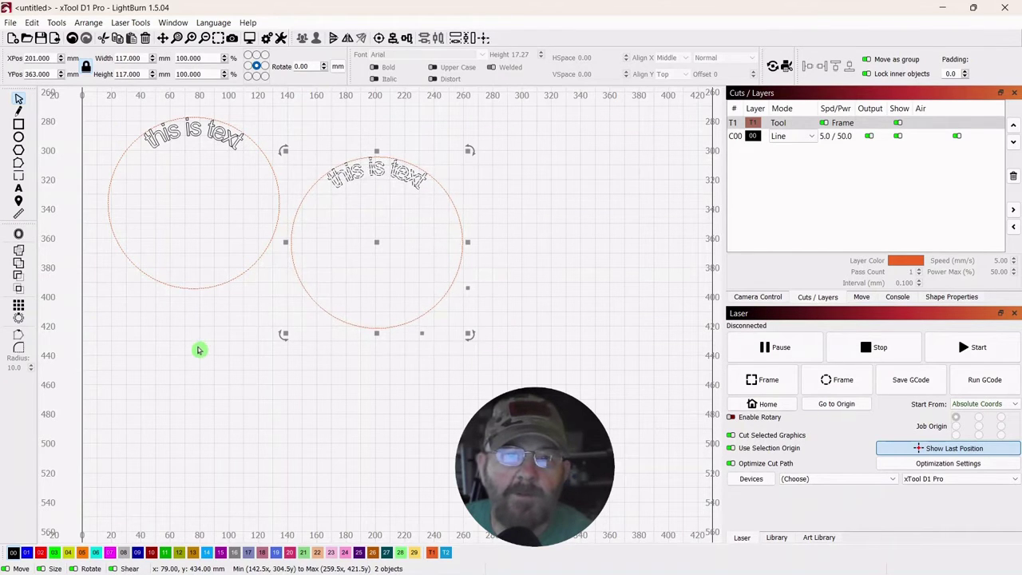
pyautogui.click(89, 24)
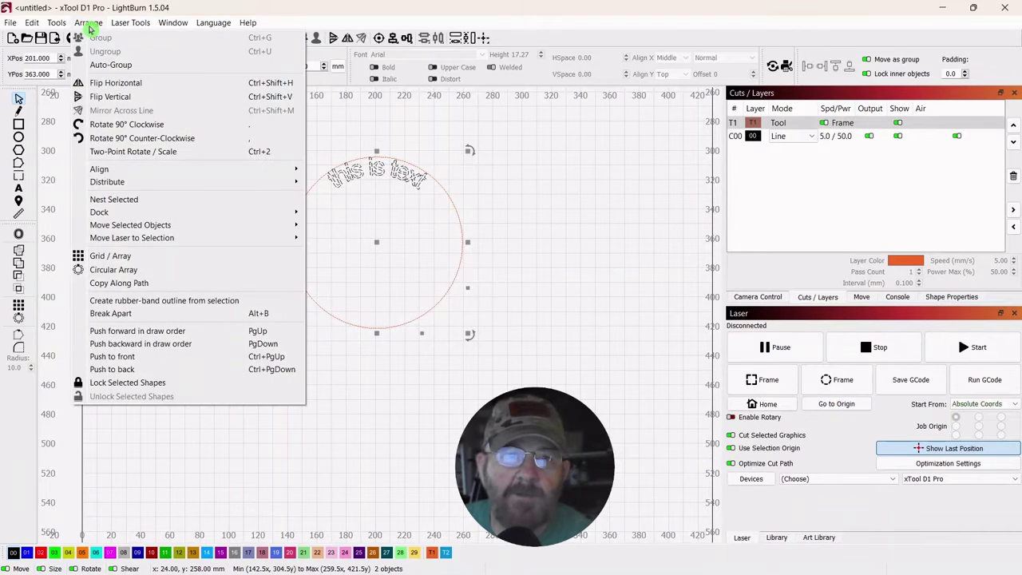
pyautogui.click(102, 97)
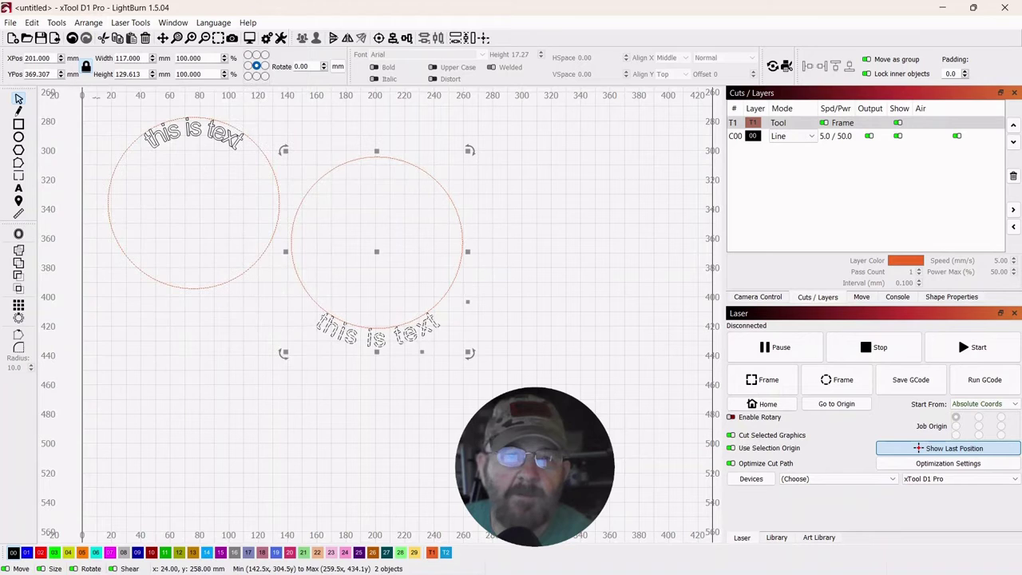
pyautogui.click(192, 363)
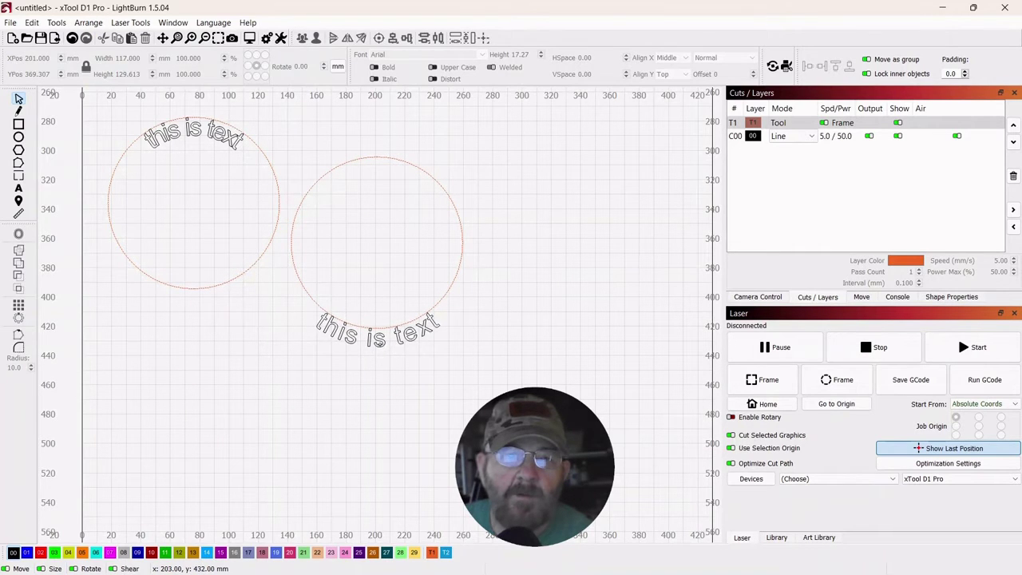
# Set the second circle's text to Align Y Bottom so it sits inside the circle
pyautogui.click(379, 342)
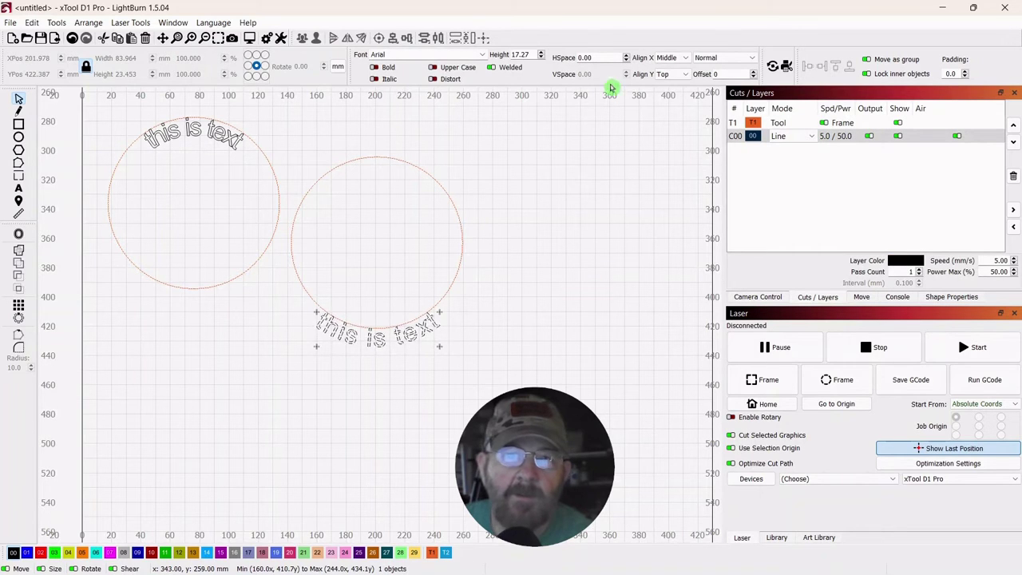
pyautogui.click(677, 74)
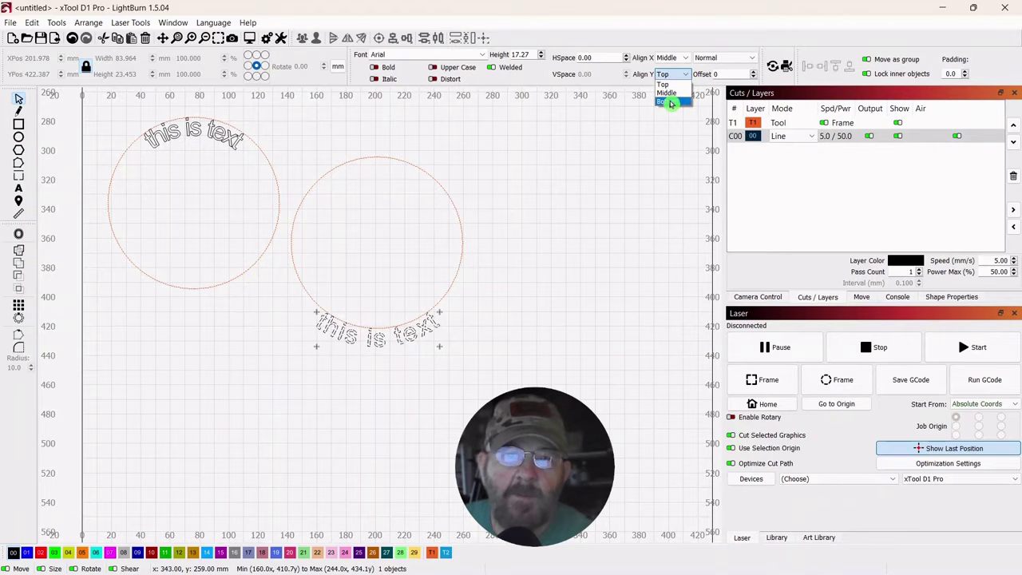
pyautogui.click(669, 101)
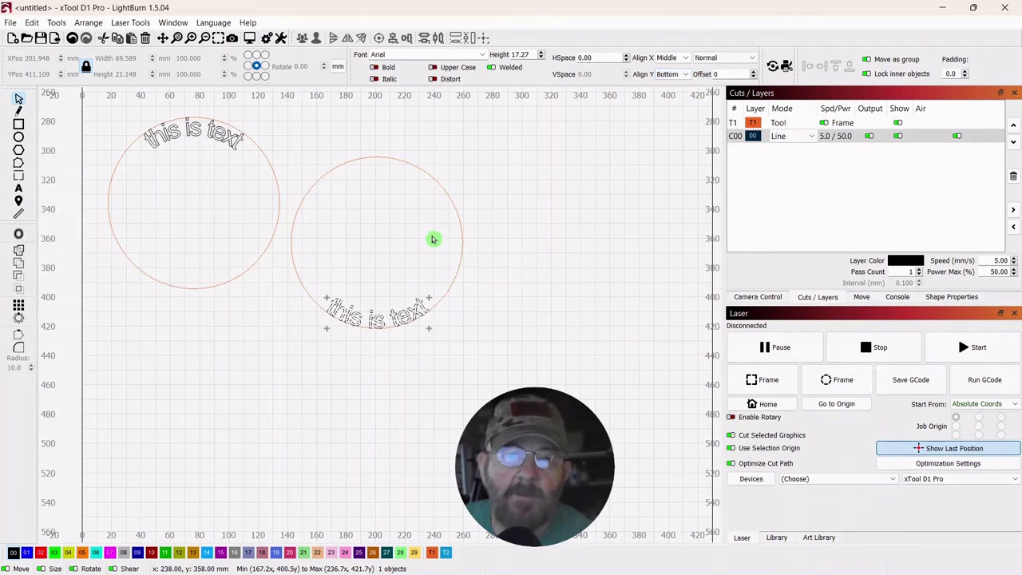
# Move the second circle with its text exactly onto the first circle, at X 76, Y 336 mm
pyautogui.moveTo(475, 155); pyautogui.dragTo(374, 321)
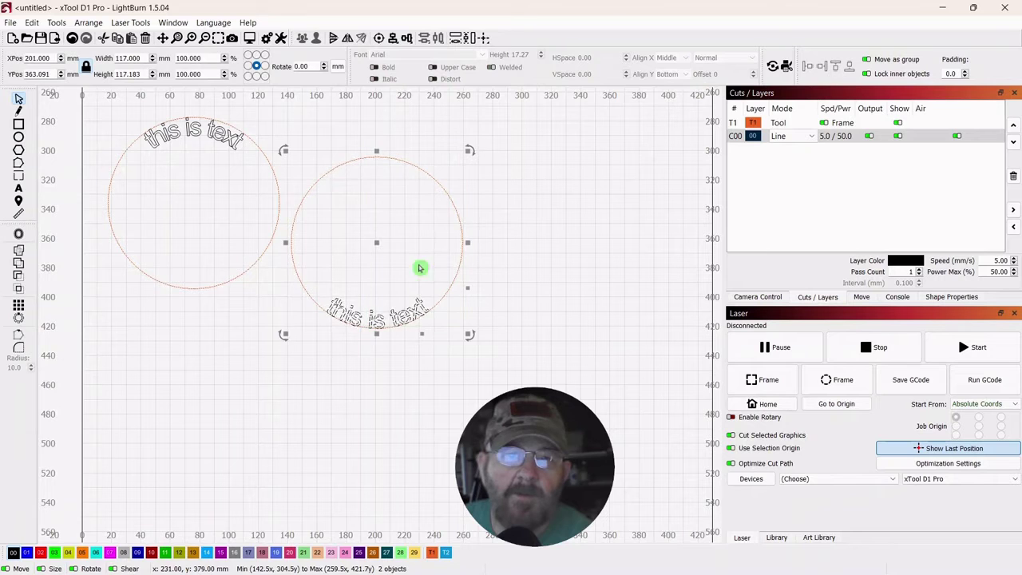
pyautogui.moveTo(380, 242); pyautogui.dragTo(196, 205)
pyautogui.click(211, 375)
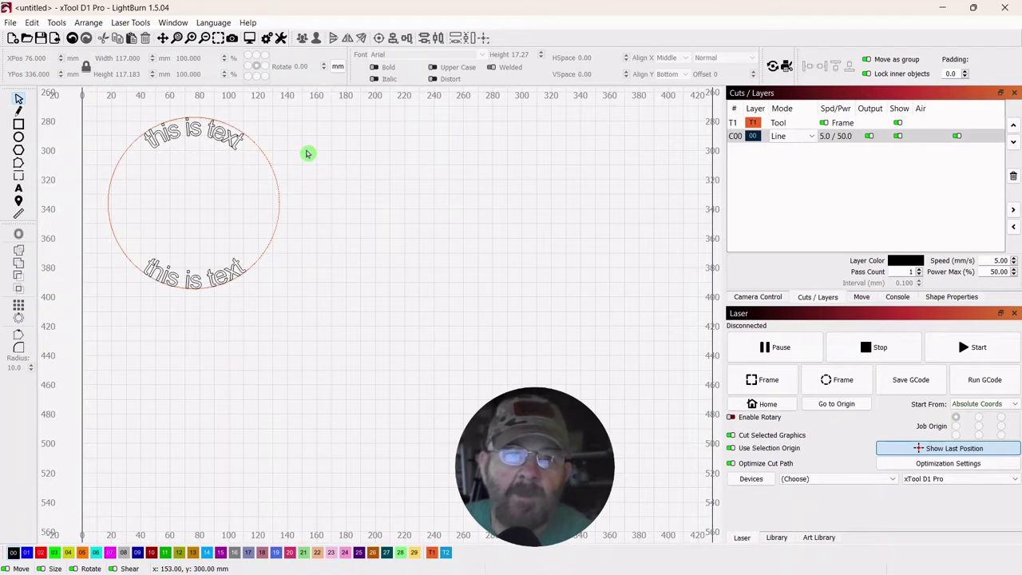
# Open the program settings and examine the display, grid and snapping options
pyautogui.click(270, 40)
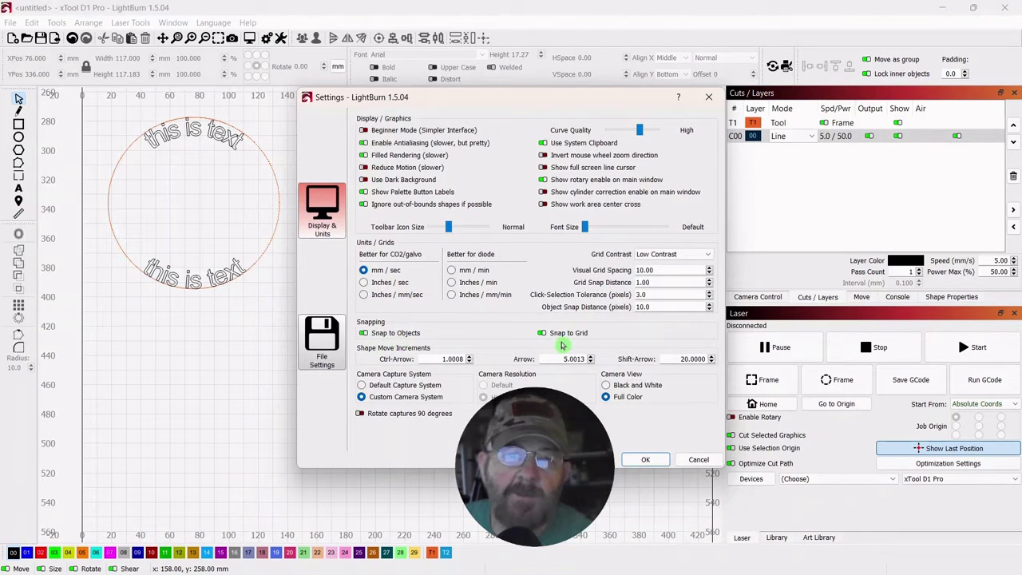
pyautogui.moveTo(543, 99); pyautogui.dragTo(279, 29)
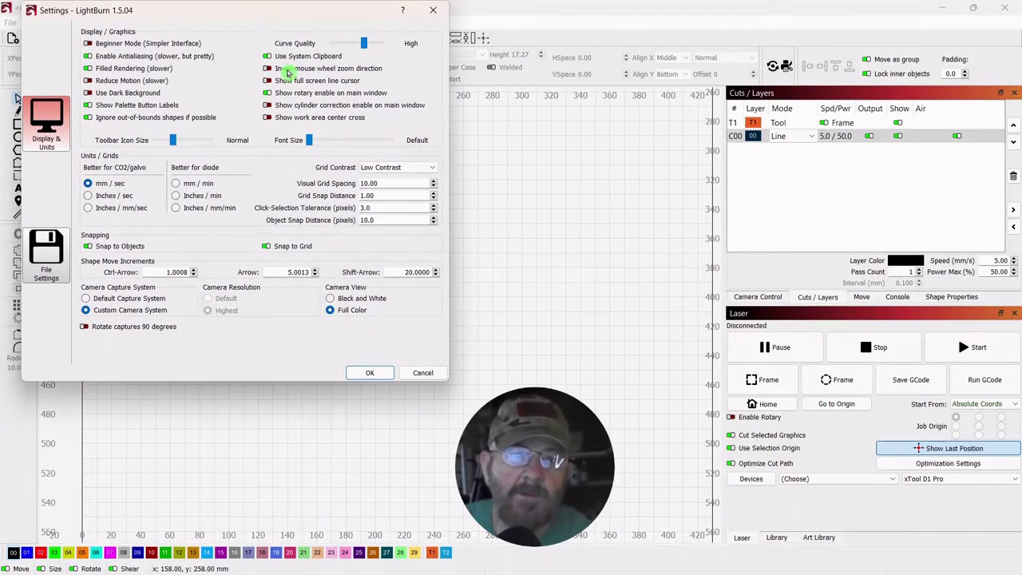
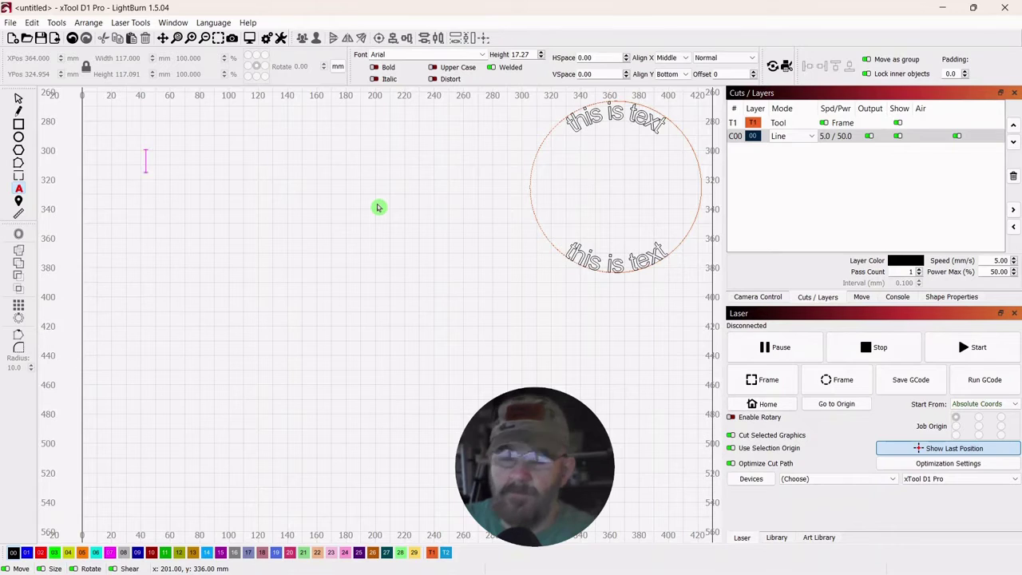
# Enter the text "this is bendy text" and move it to X 107, Y 316 mm
pyautogui.write('s be')
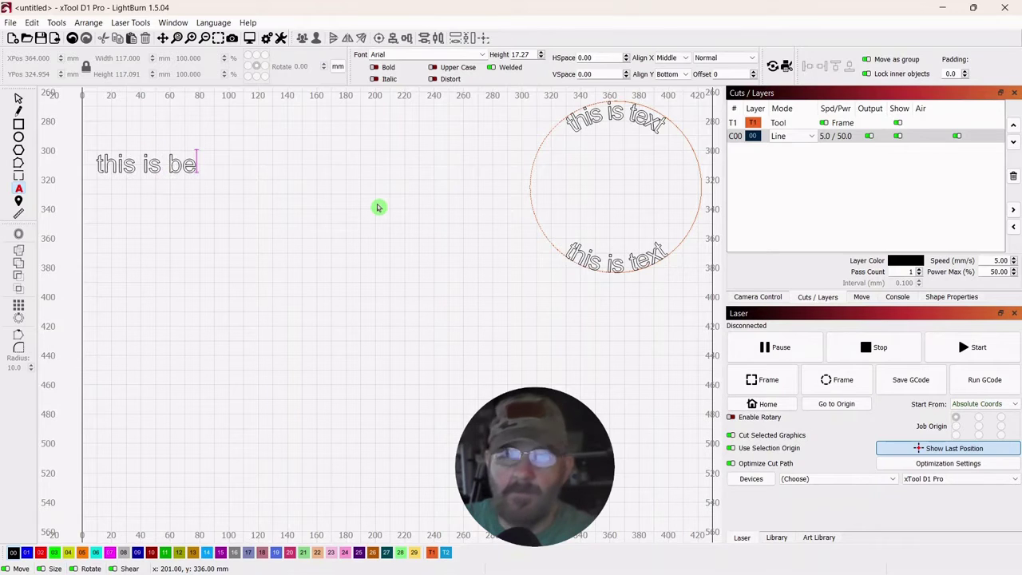
pyautogui.write('ndy te')
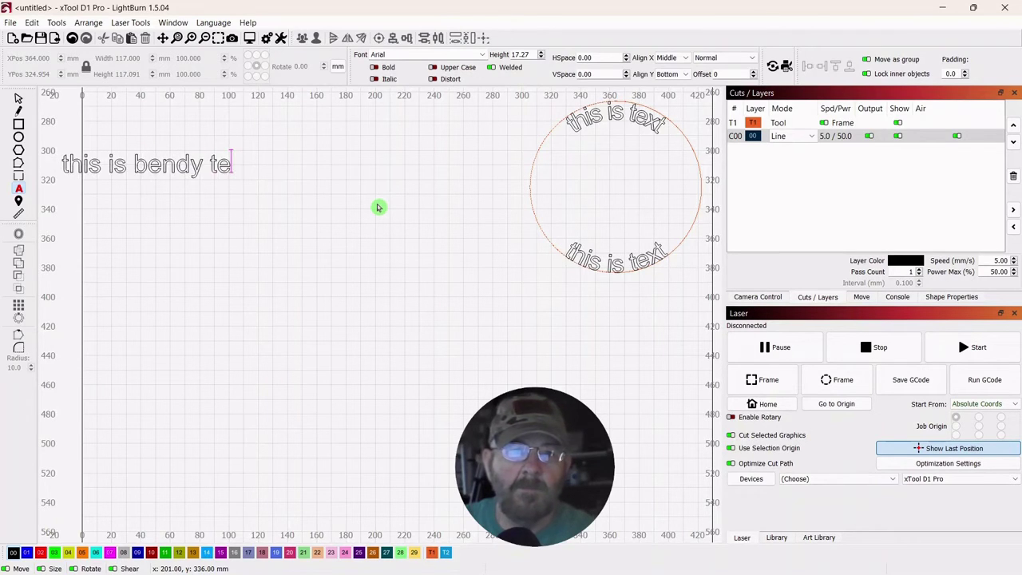
pyautogui.write('xt')
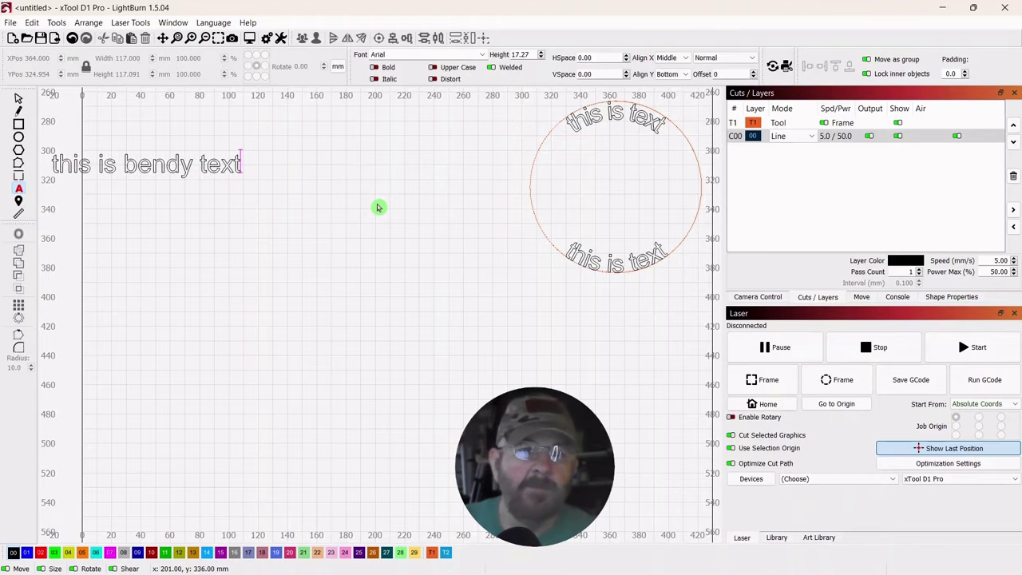
pyautogui.click(18, 99)
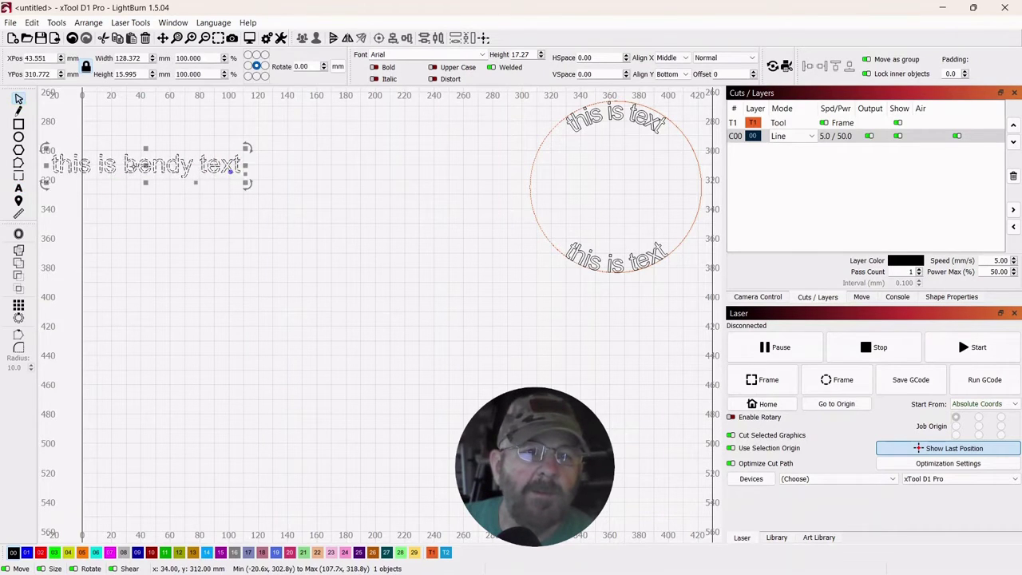
pyautogui.moveTo(127, 169); pyautogui.dragTo(230, 183)
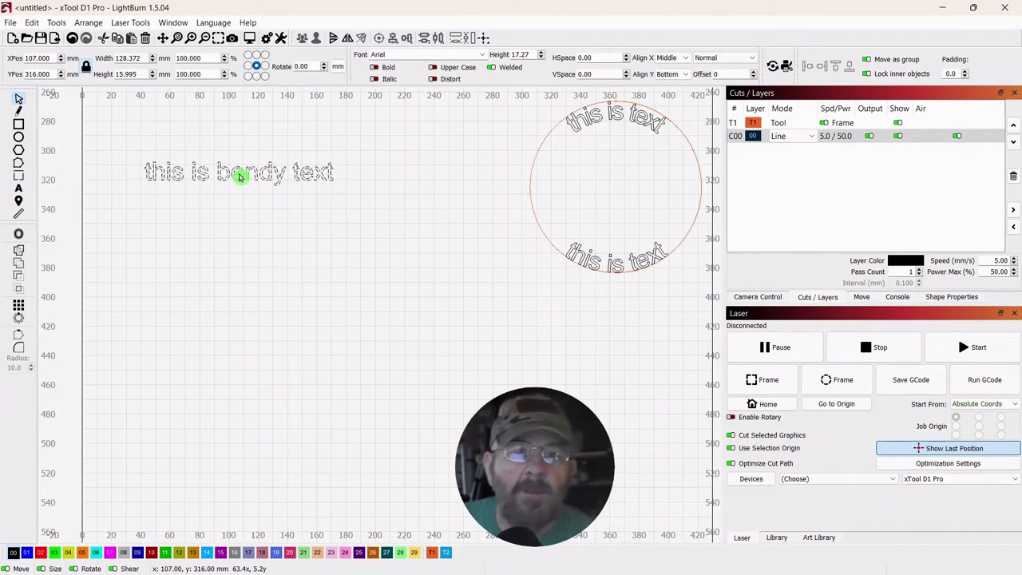
pyautogui.click(326, 200)
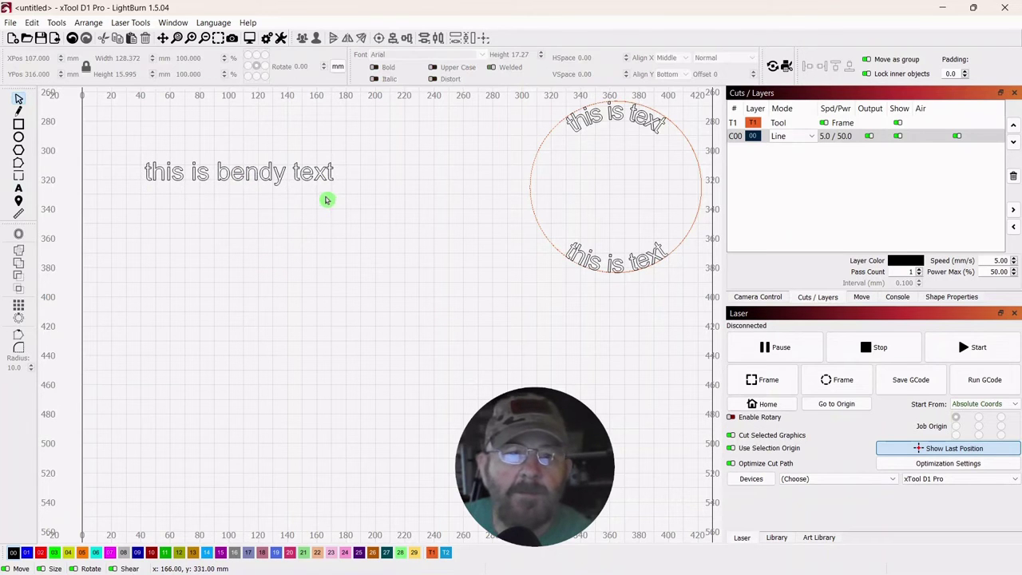
# Bend the "this is bendy text" line very slightly with its blue bend handle
pyautogui.click(324, 188)
pyautogui.scroll(3, 322, 190)
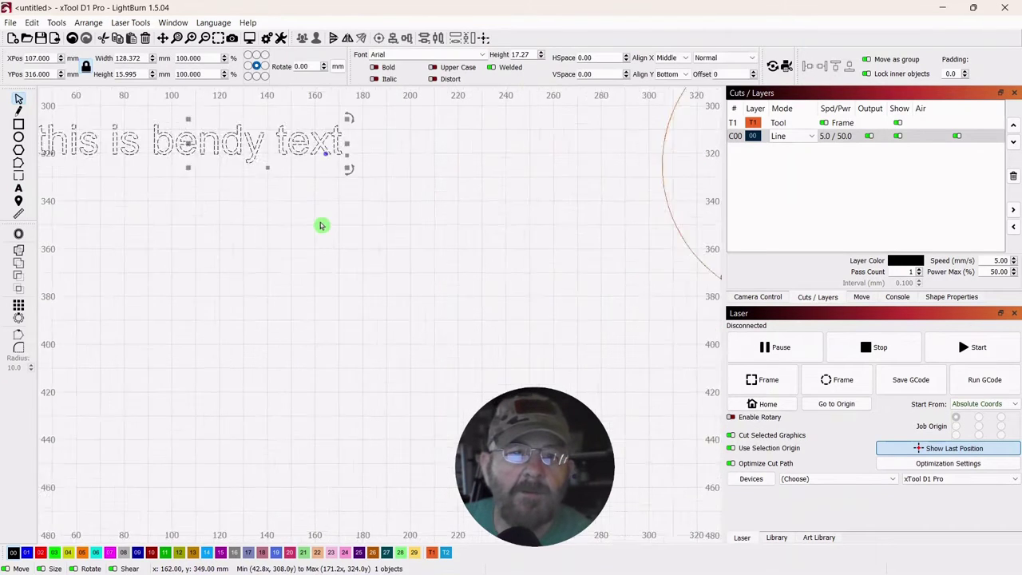
pyautogui.moveTo(320, 189); pyautogui.dragTo(418, 247)
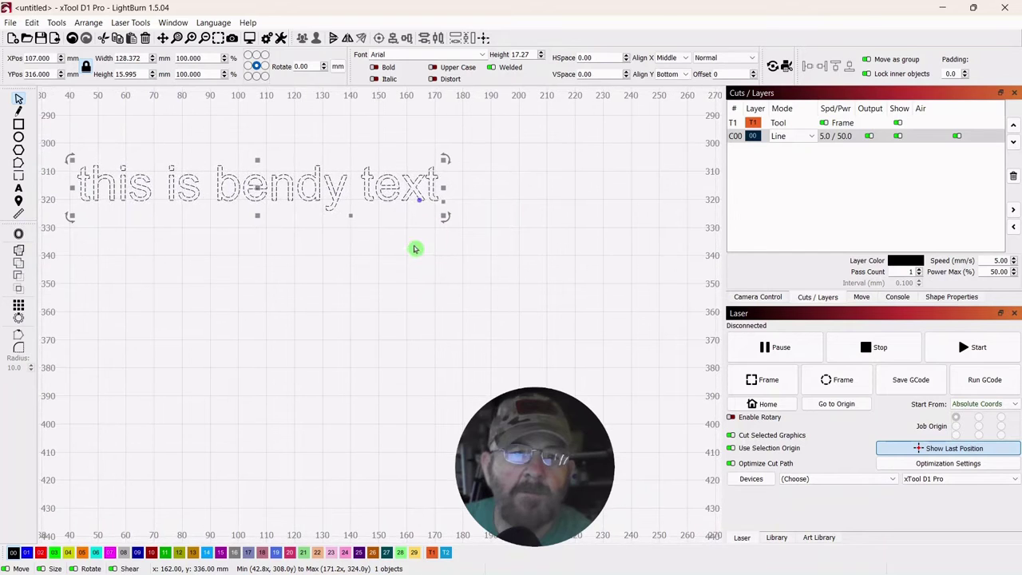
pyautogui.moveTo(421, 201)
pyautogui.mouseDown()
pyautogui.moveTo(416, 250)
pyautogui.moveTo(413, 200)
pyautogui.mouseUp()
pyautogui.click(312, 258)
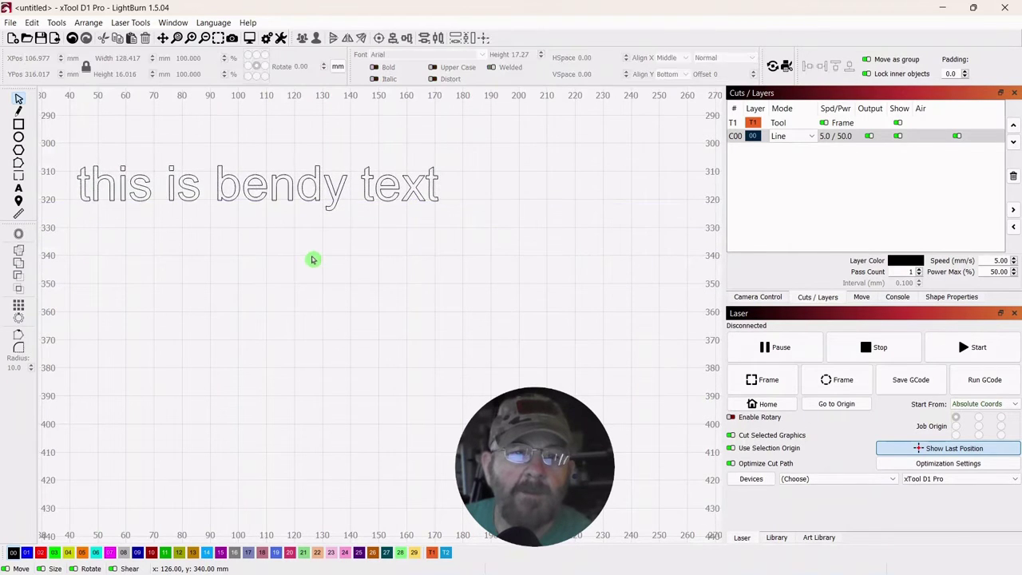
# Try the Top vertical alignment on the "this is bendy text" line and set it back to Bottom
pyautogui.scroll(-5, 312, 258)
pyautogui.moveTo(322, 286); pyautogui.dragTo(269, 242)
pyautogui.scroll(1, 269, 244)
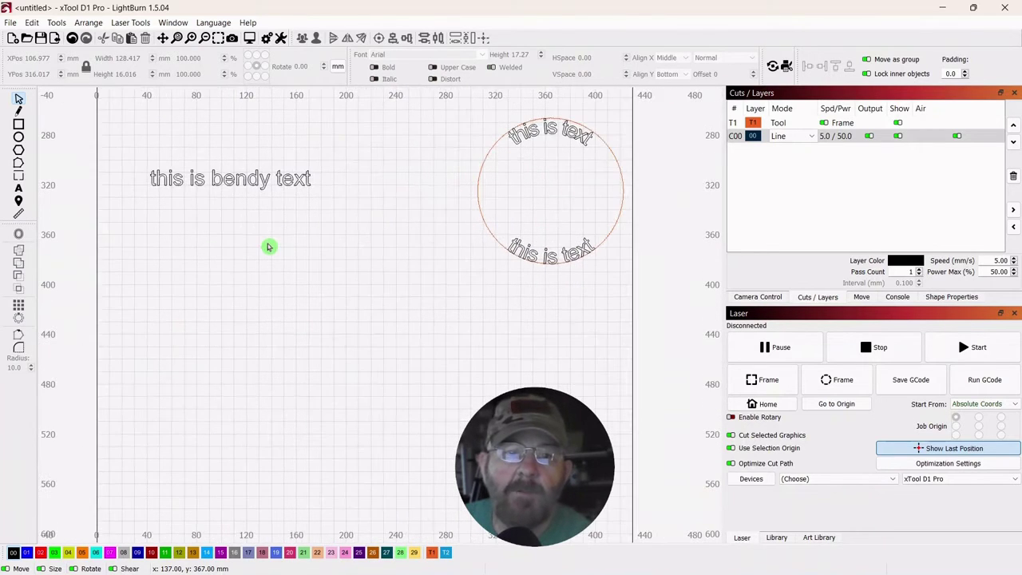
pyautogui.moveTo(312, 163); pyautogui.dragTo(277, 231)
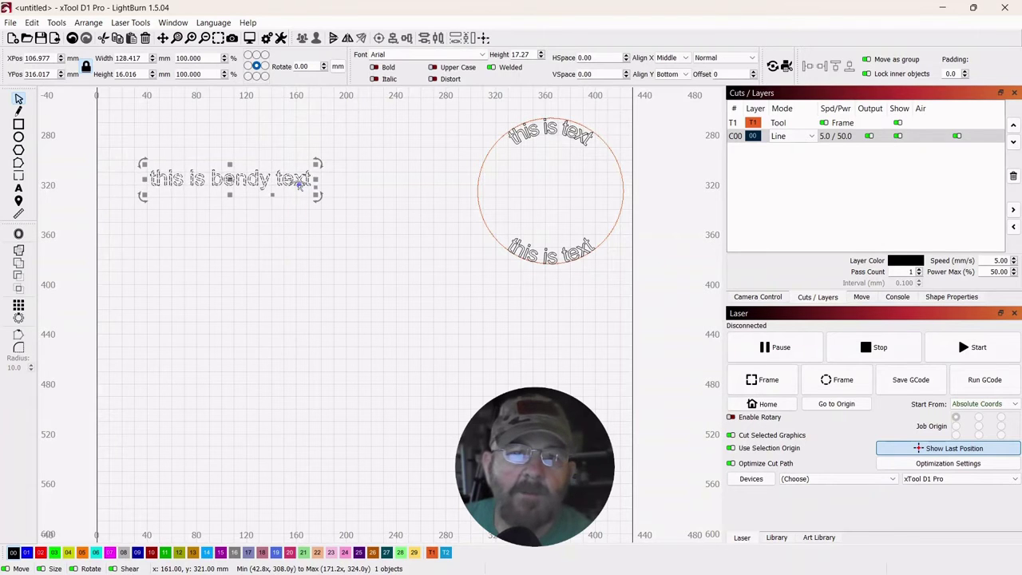
pyautogui.click(685, 77)
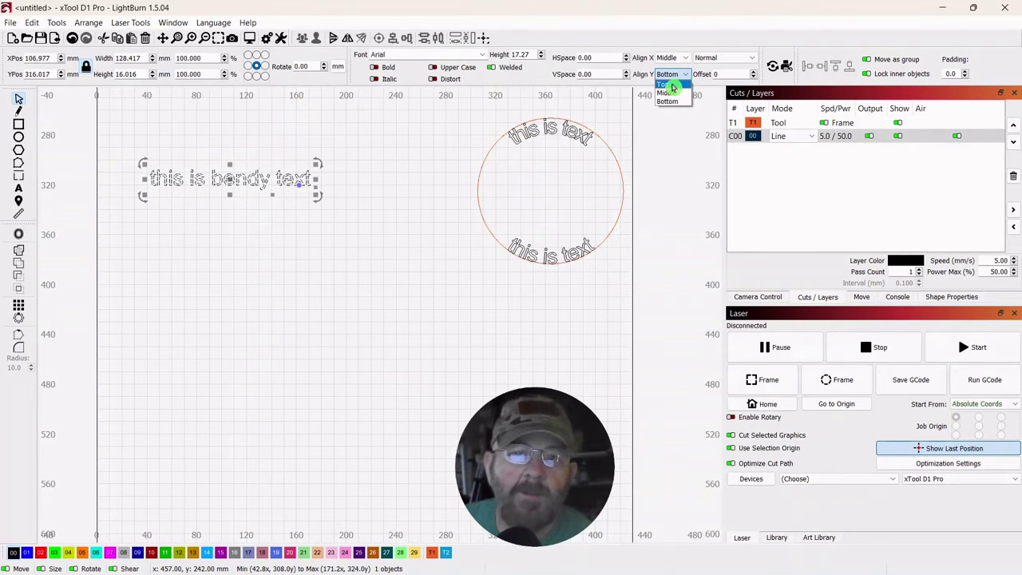
pyautogui.click(672, 86)
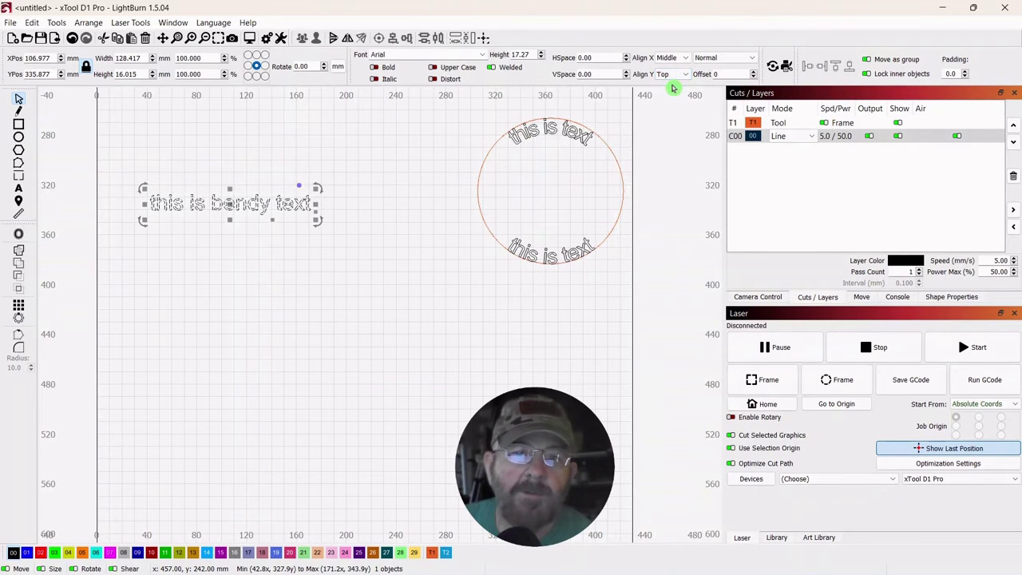
pyautogui.click(683, 76)
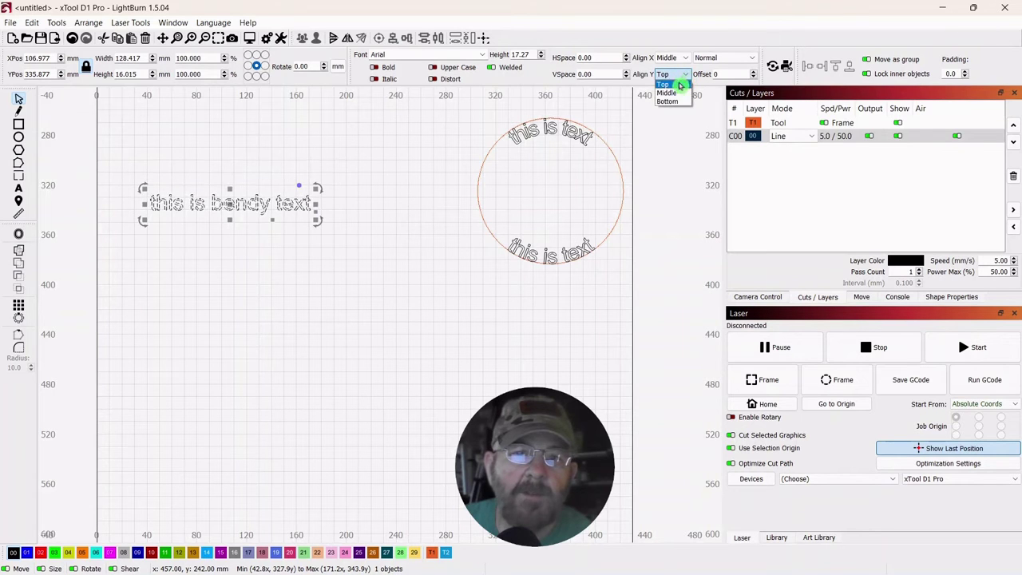
pyautogui.click(668, 101)
pyautogui.click(258, 234)
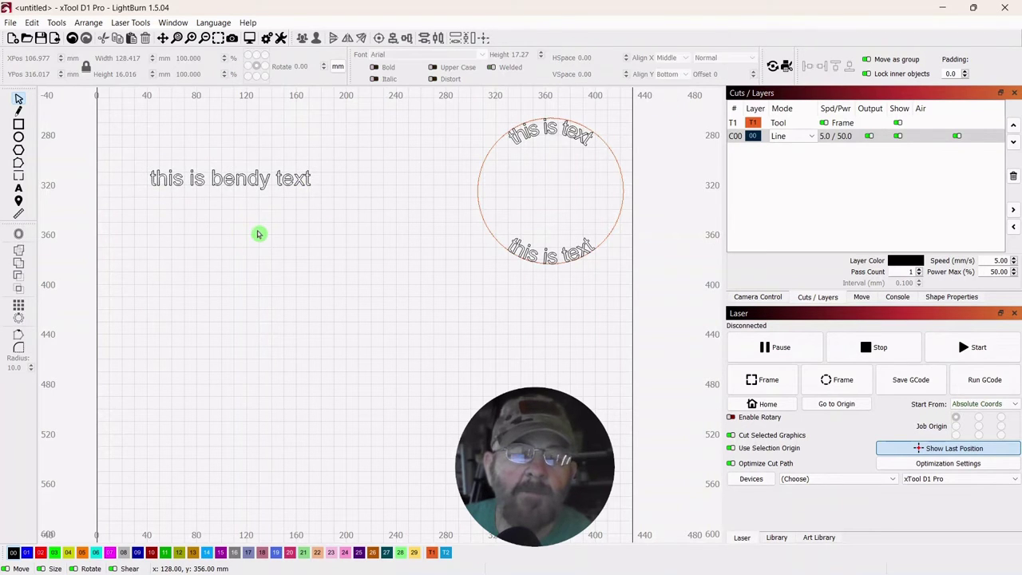
# Bend the "this is bendy text" line into an upward arch with its bend handle and move it to X 236, Y 273 mm
pyautogui.moveTo(317, 146); pyautogui.dragTo(148, 197)
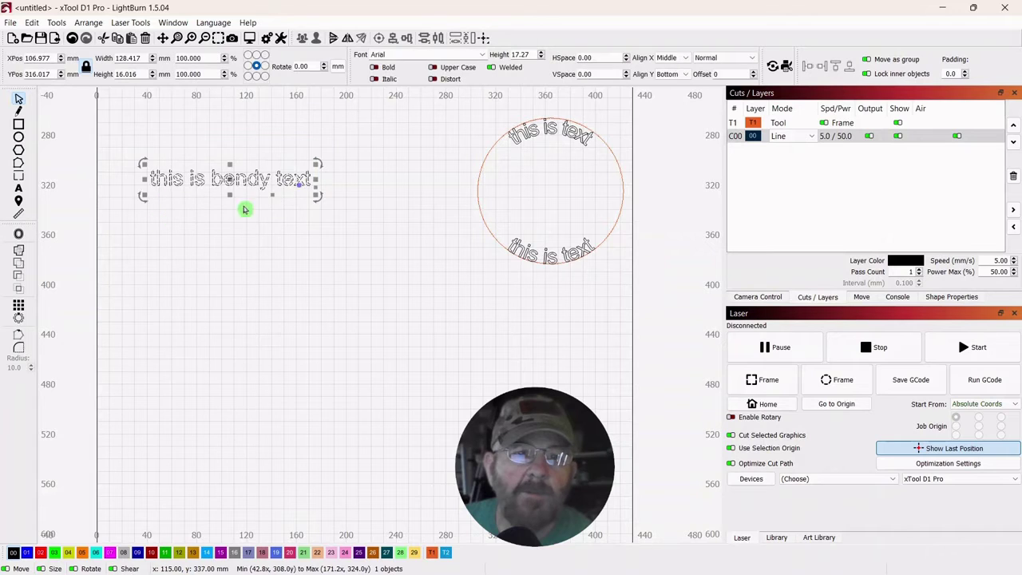
pyautogui.moveTo(301, 184); pyautogui.dragTo(392, 126)
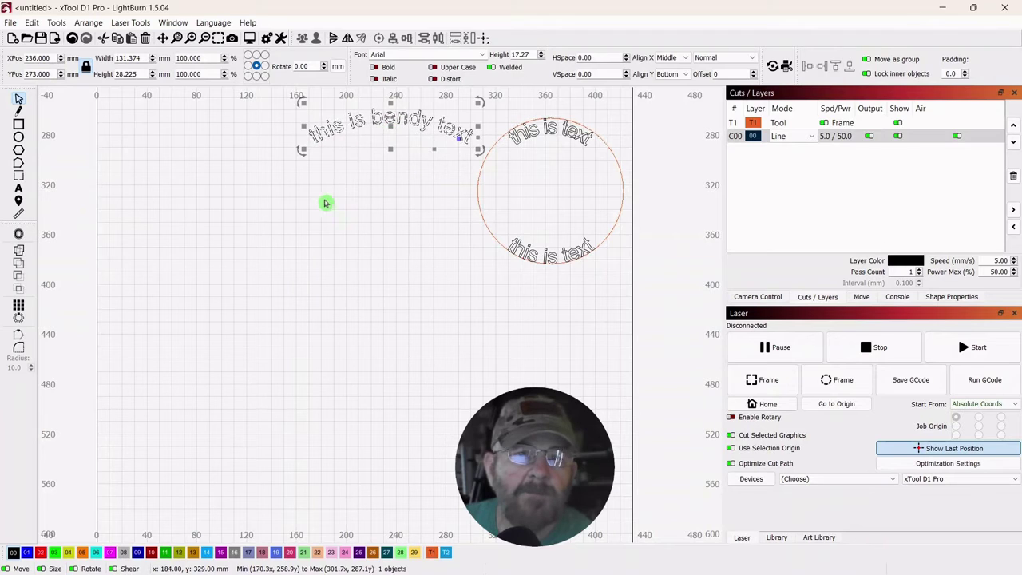
pyautogui.click(276, 244)
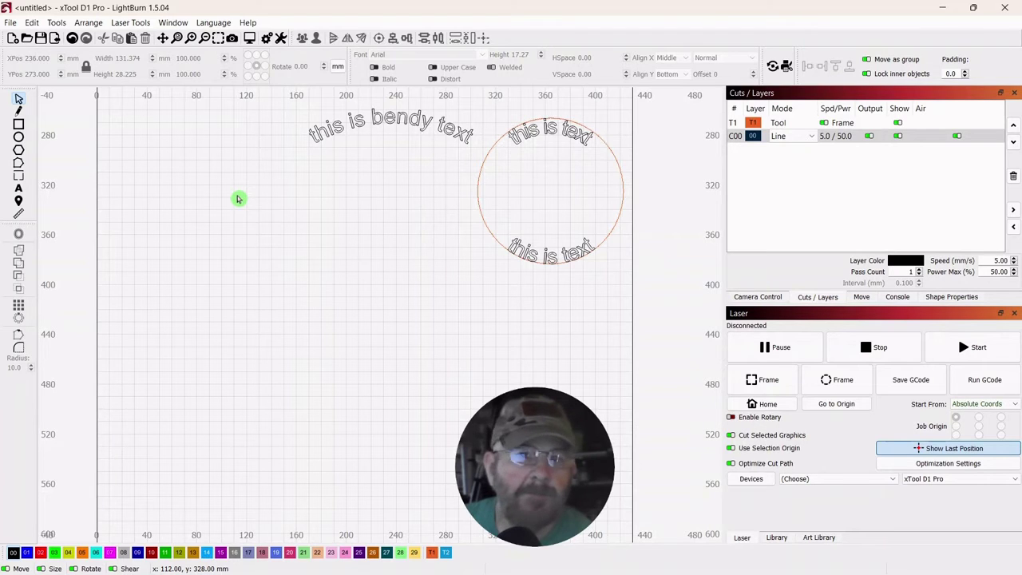
# Draw a nearly horizontal line about 195 mm long in the empty area below the arched text, centred near X 131, Y 360 mm
pyautogui.click(18, 113)
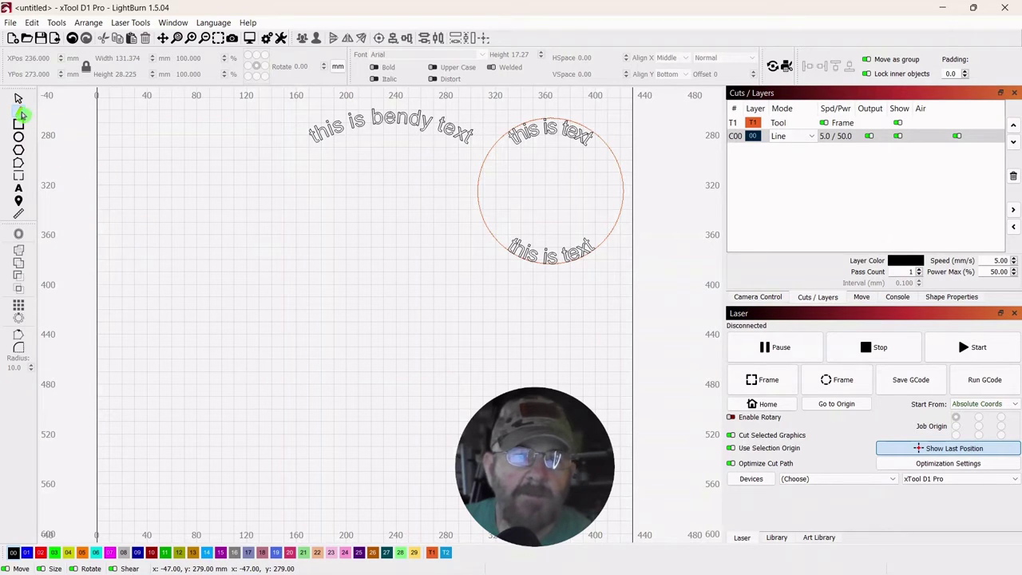
pyautogui.click(141, 237)
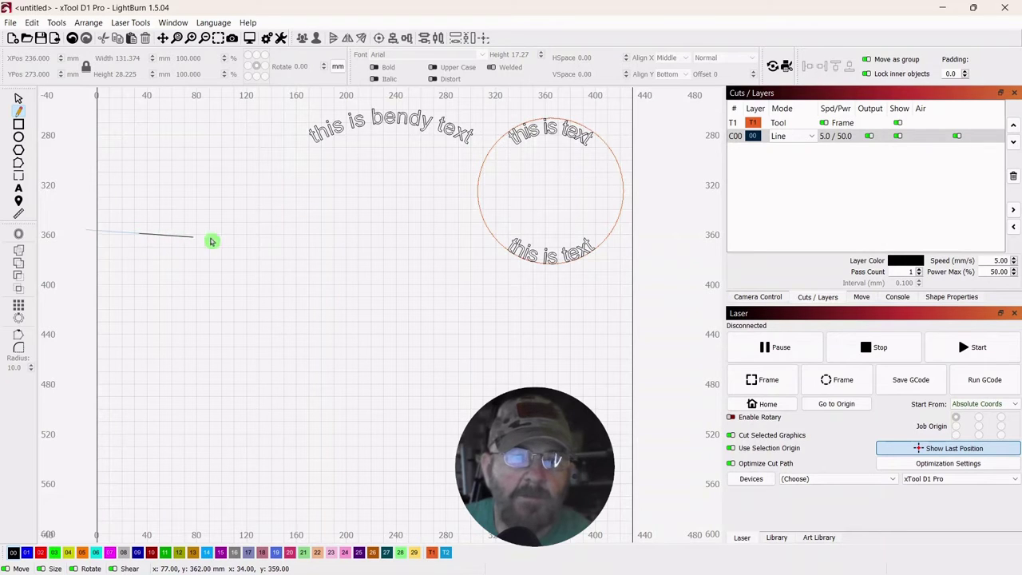
pyautogui.doubleClick(383, 237)
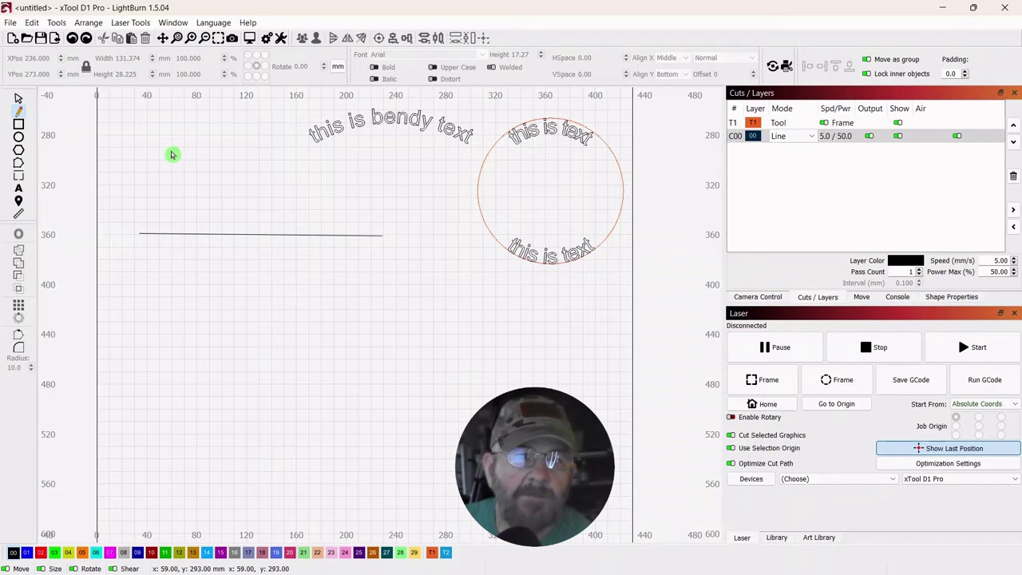
pyautogui.click(19, 99)
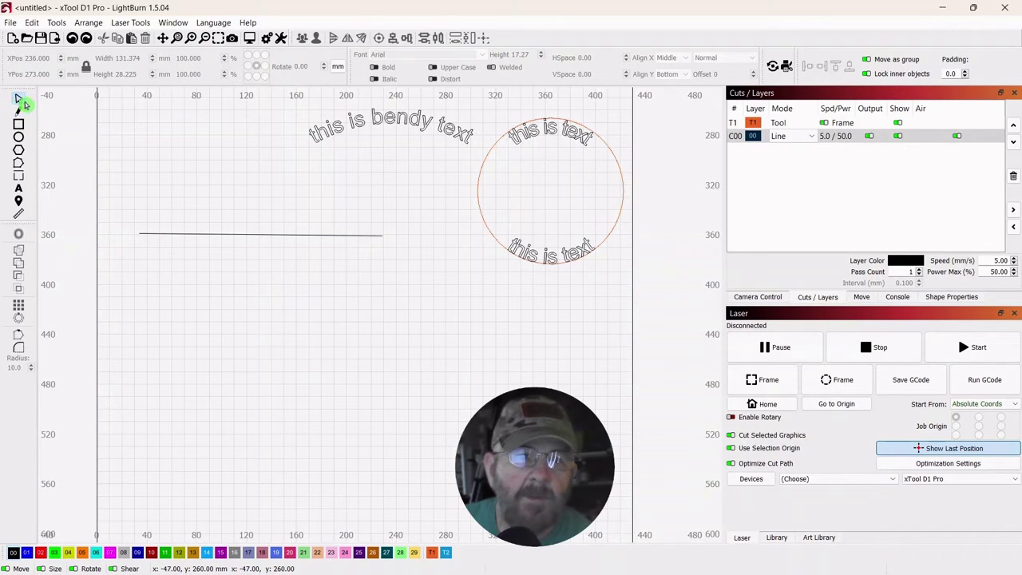
# Reshape the line into a wave about 36 mm high by adding a node near its middle, lowering it and raising the start's curve handle
pyautogui.moveTo(384, 212); pyautogui.dragTo(234, 278)
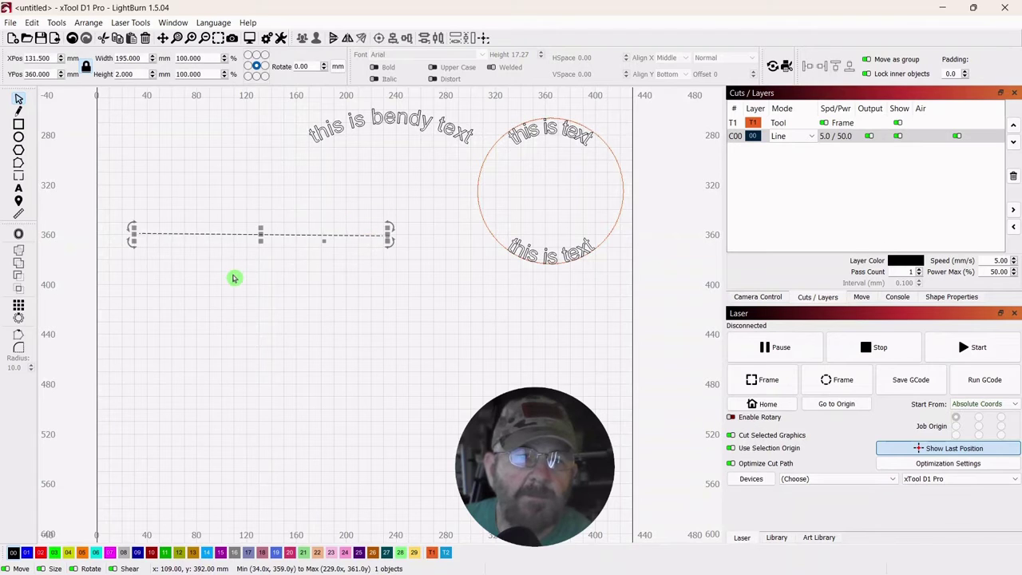
pyautogui.rightClick(261, 237)
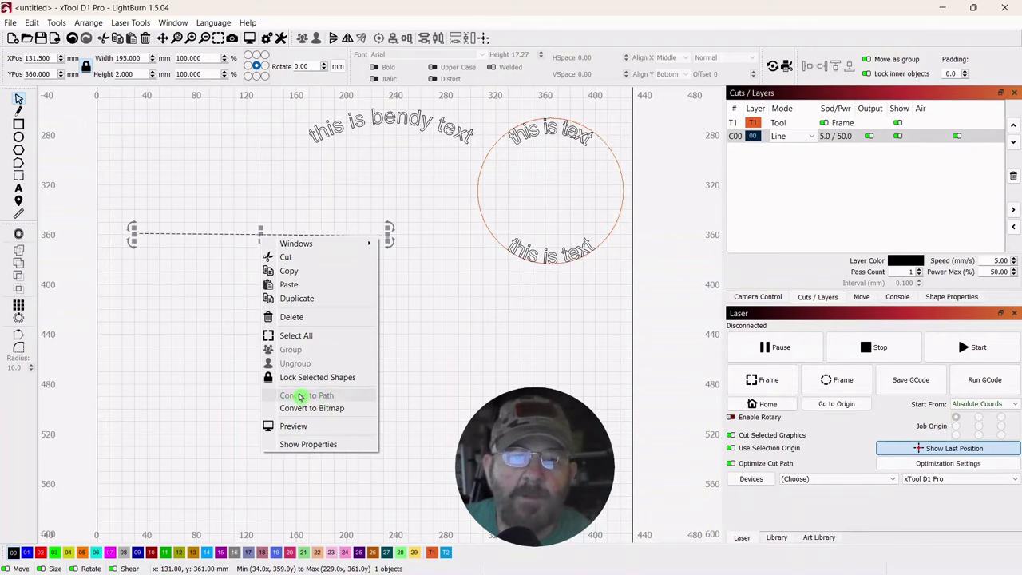
pyautogui.click(200, 328)
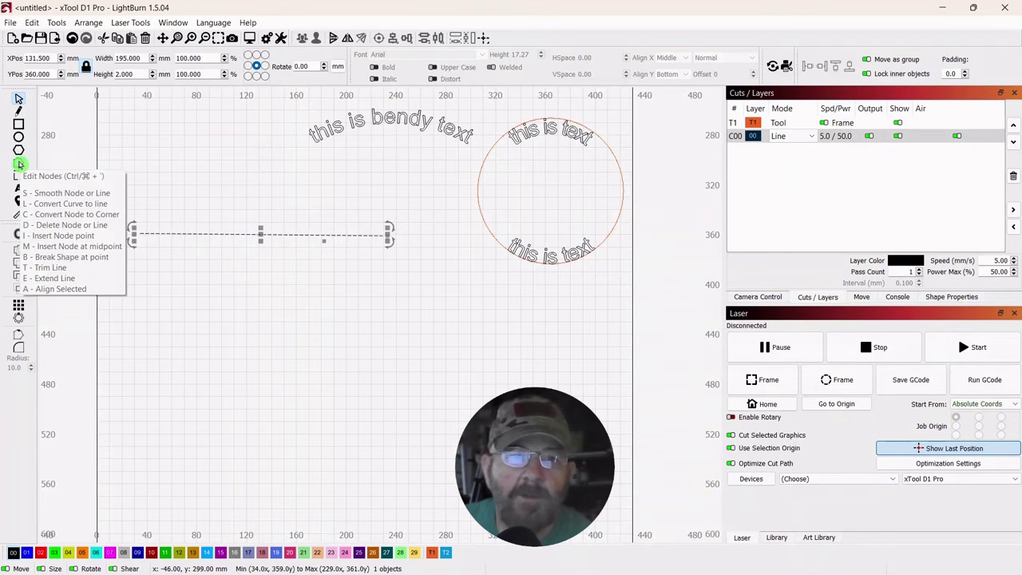
pyautogui.click(20, 163)
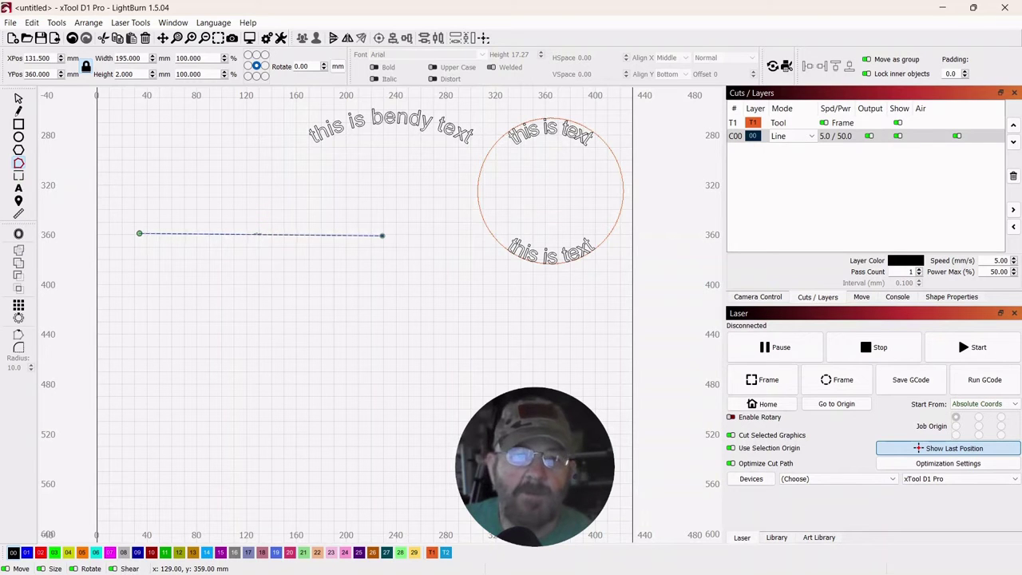
pyautogui.scroll(3, 259, 228)
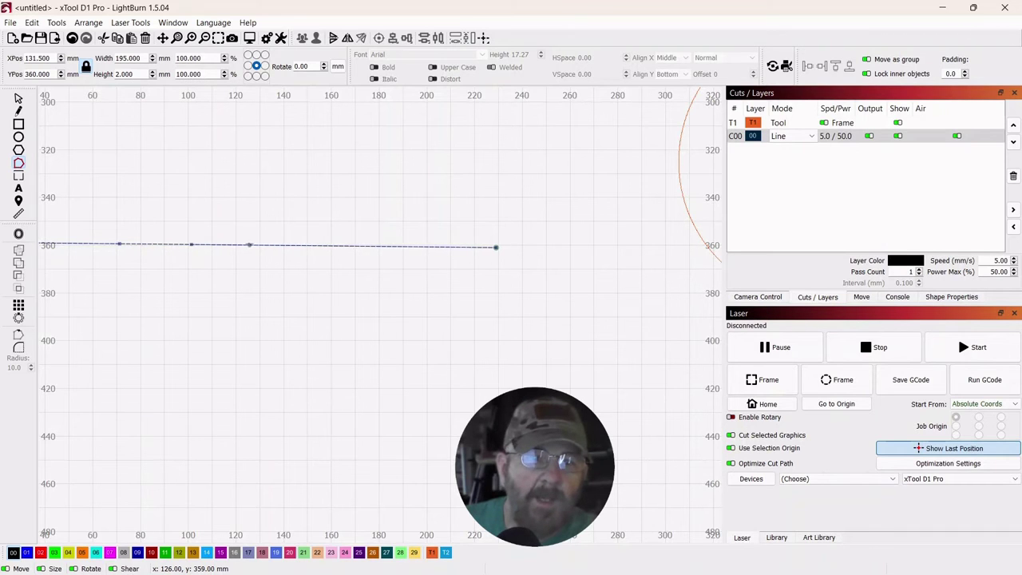
pyautogui.scroll(-3, 259, 215)
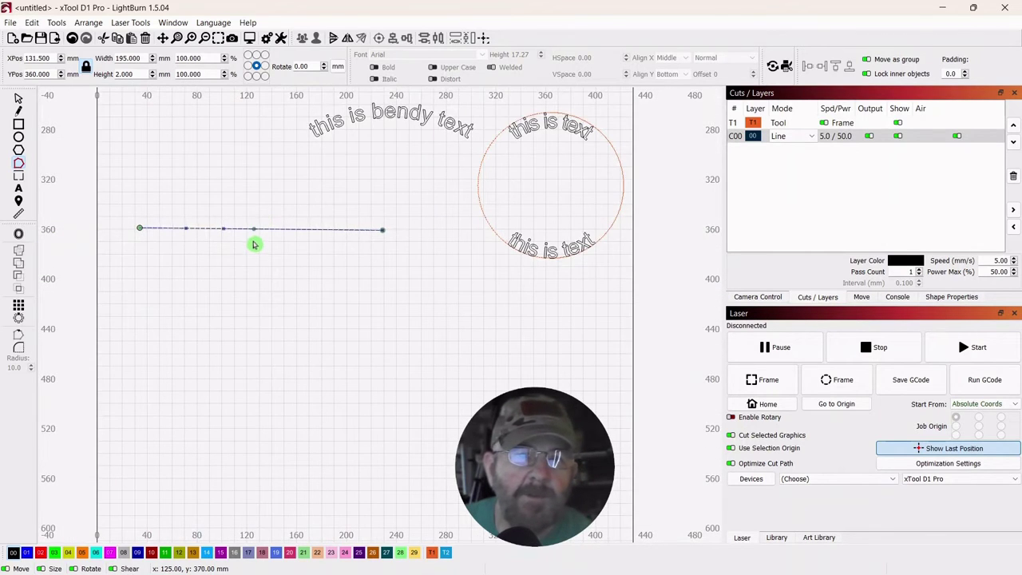
pyautogui.scroll(1, 254, 245)
pyautogui.moveTo(254, 228); pyautogui.dragTo(229, 266)
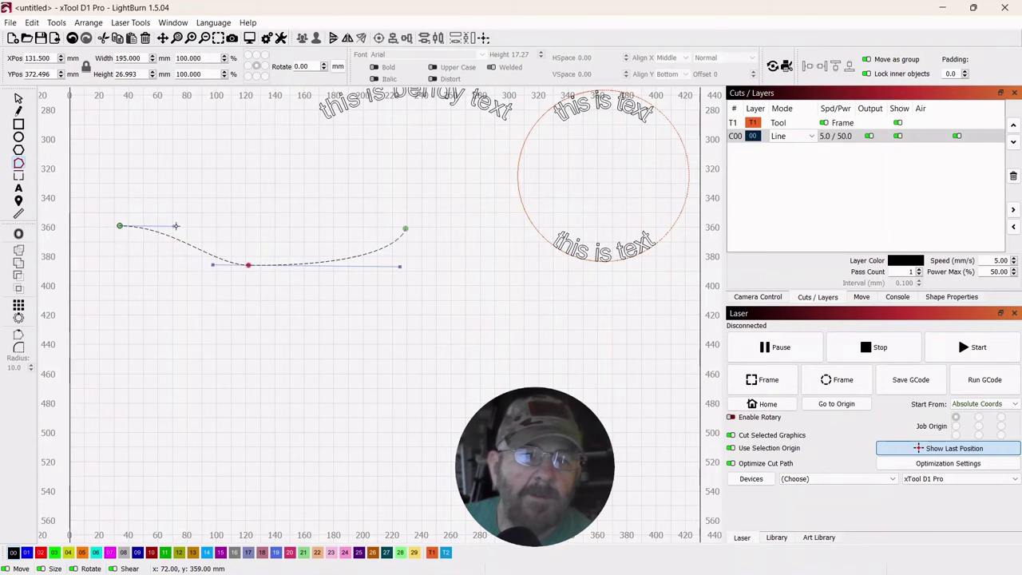
pyautogui.moveTo(171, 266); pyautogui.dragTo(199, 184)
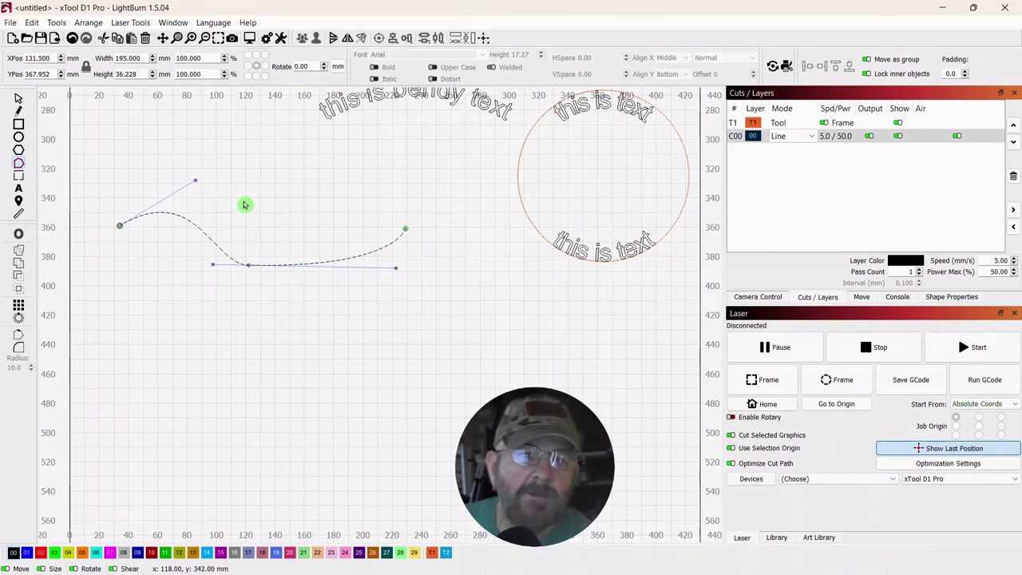
pyautogui.click(19, 102)
# Enter the text "this is wavy text" above the wavy line and move it to X 129, Y 330 mm
pyautogui.moveTo(230, 144); pyautogui.dragTo(210, 208)
pyautogui.click(203, 213)
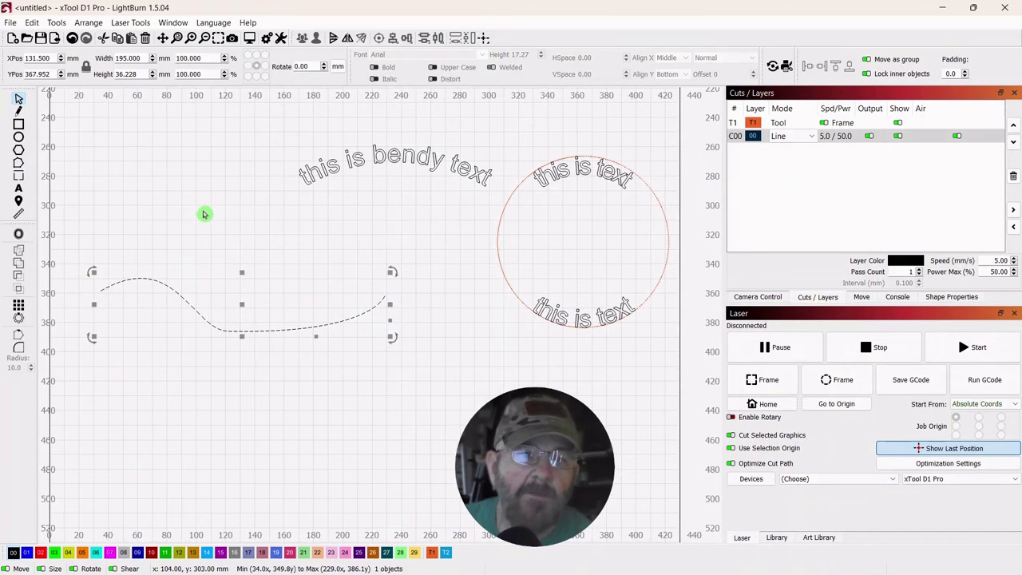
pyautogui.click(18, 188)
pyautogui.click(141, 230)
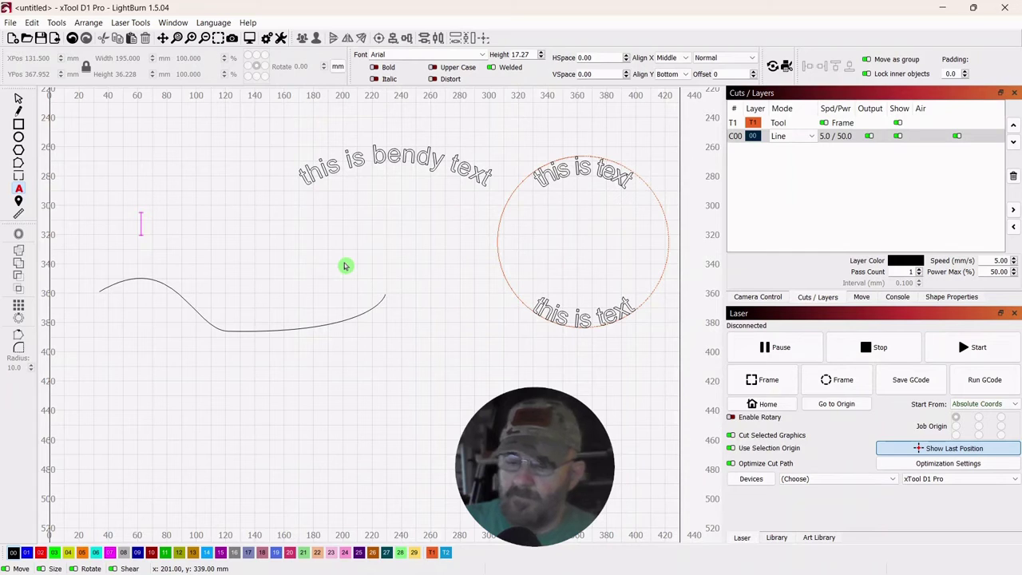
pyautogui.write('this is w')
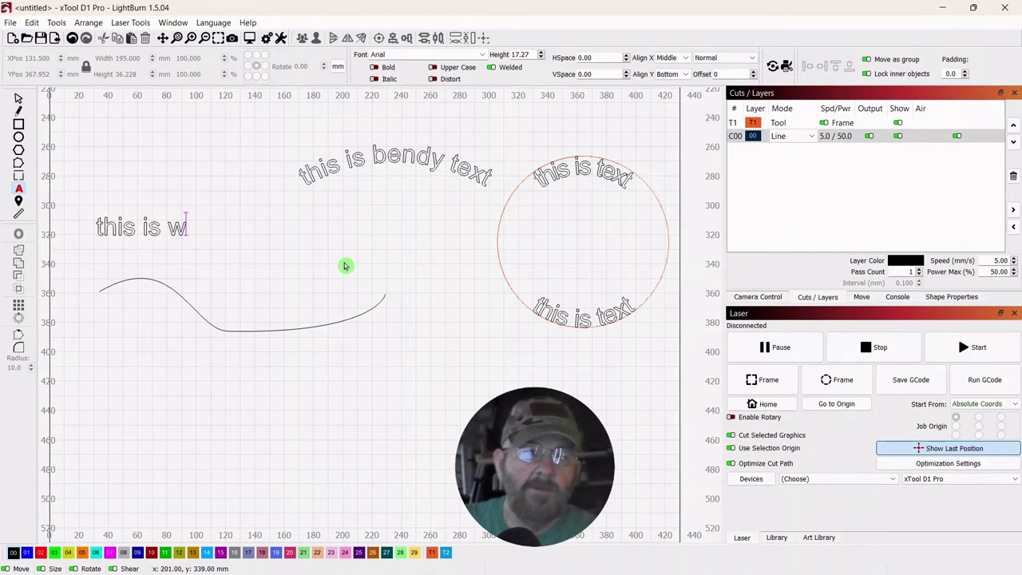
pyautogui.write('avy ')
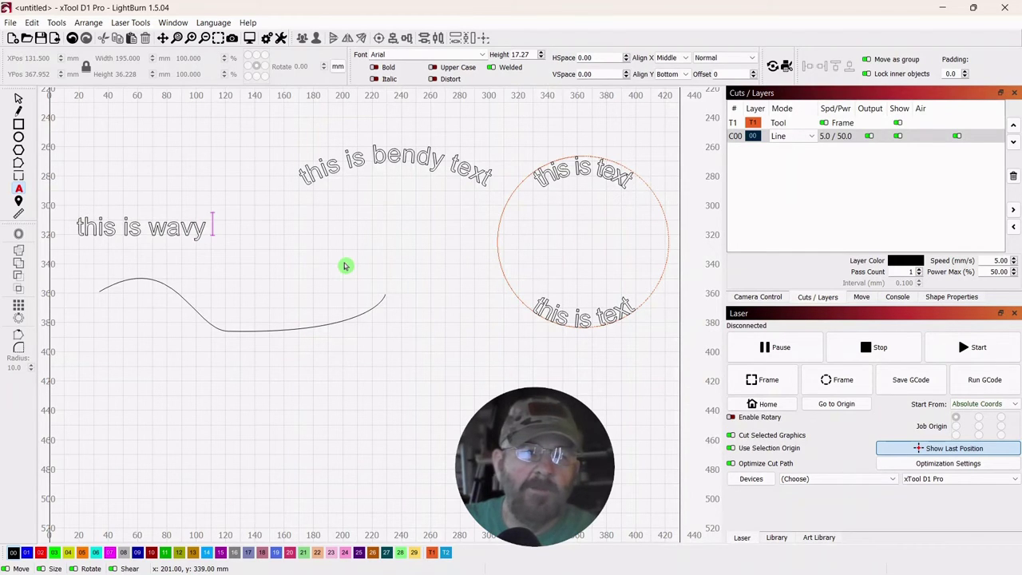
pyautogui.write('text')
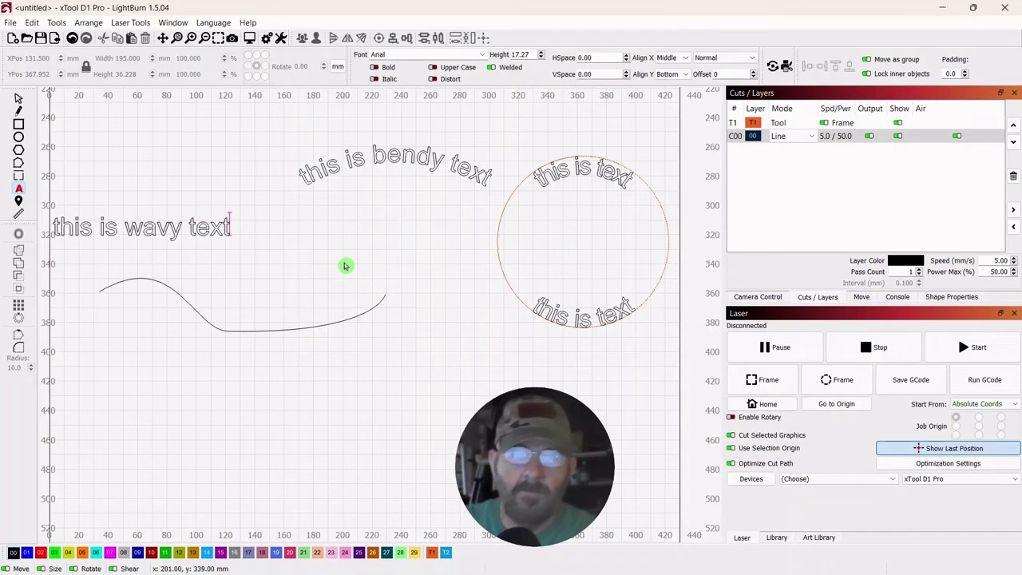
pyautogui.click(18, 97)
pyautogui.moveTo(142, 233)
pyautogui.mouseDown()
pyautogui.moveTo(244, 244)
pyautogui.moveTo(239, 254)
pyautogui.mouseUp()
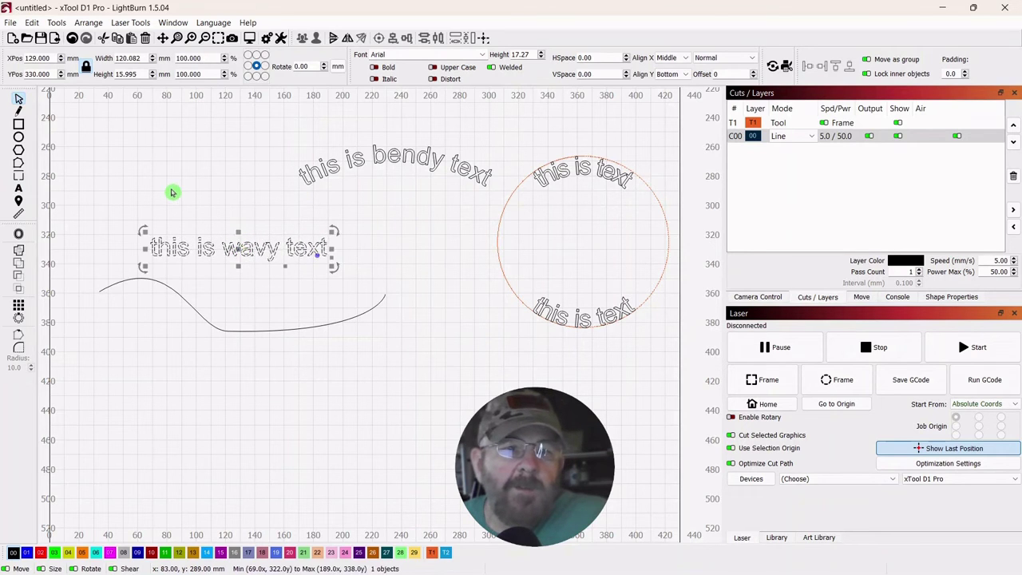
pyautogui.click(172, 192)
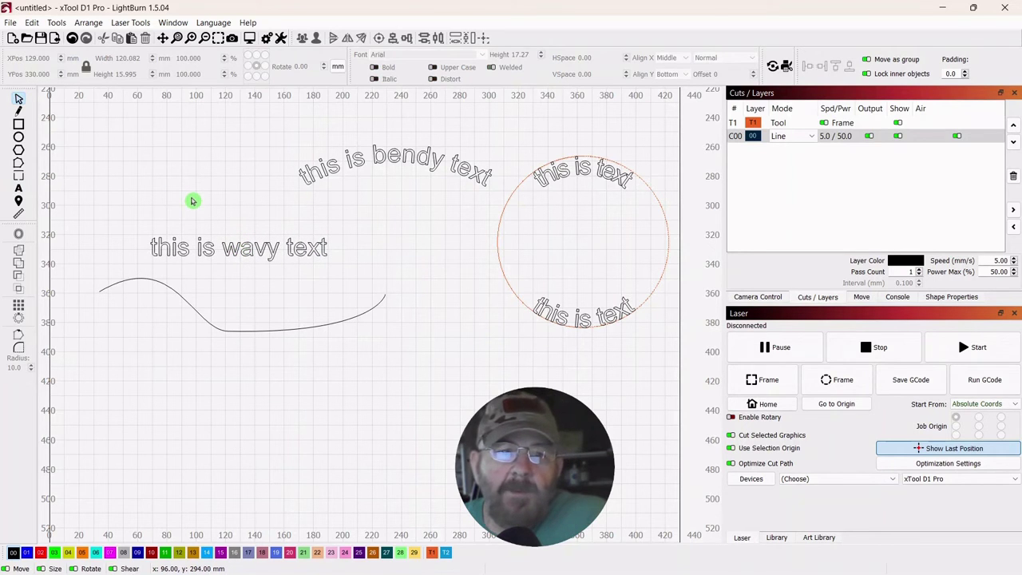
# Apply the wavy line as a path to the "this is wavy text" line
pyautogui.moveTo(376, 218)
pyautogui.mouseDown()
pyautogui.moveTo(187, 228)
pyautogui.moveTo(117, 350)
pyautogui.mouseUp()
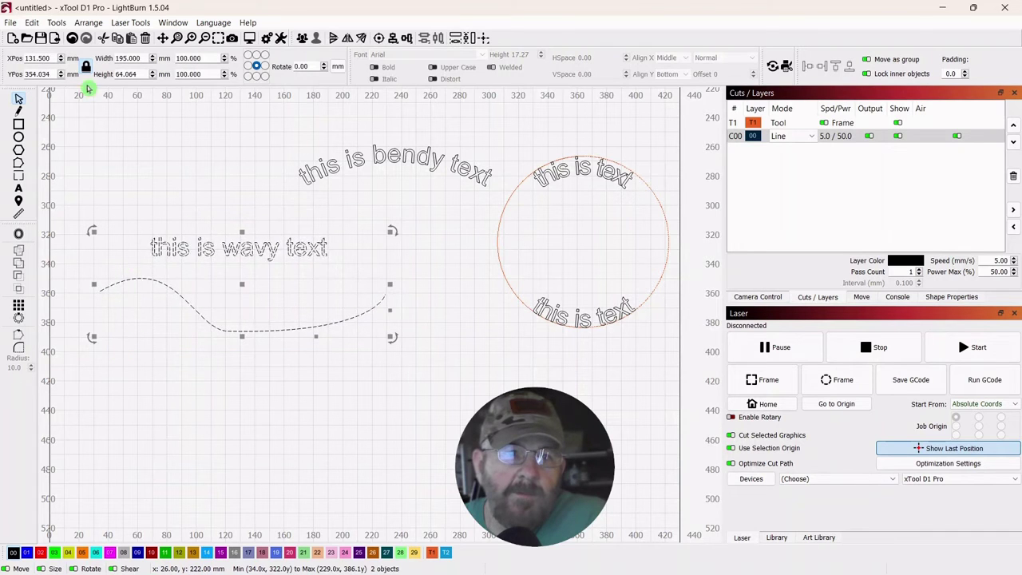
pyautogui.click(57, 25)
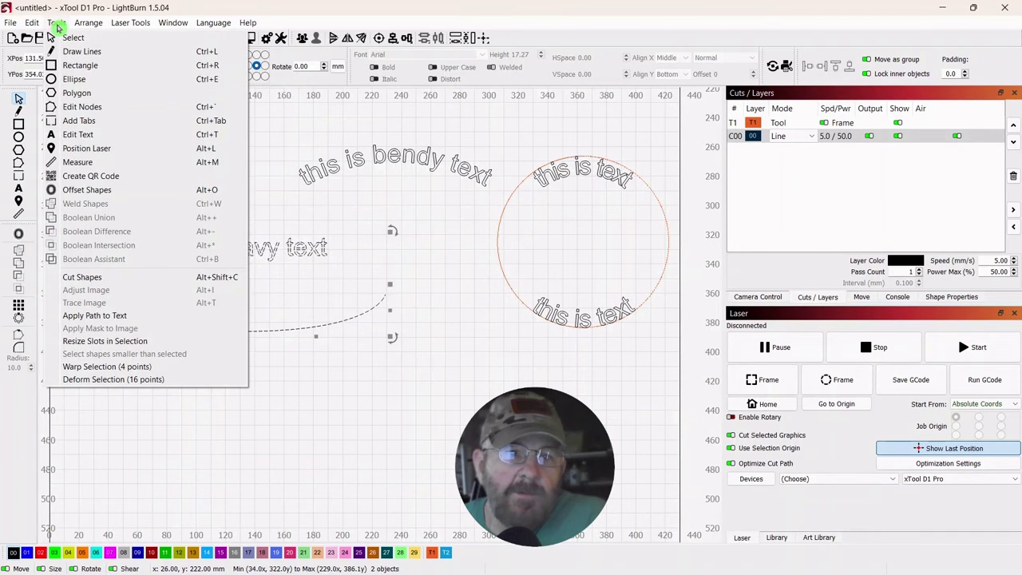
pyautogui.click(69, 314)
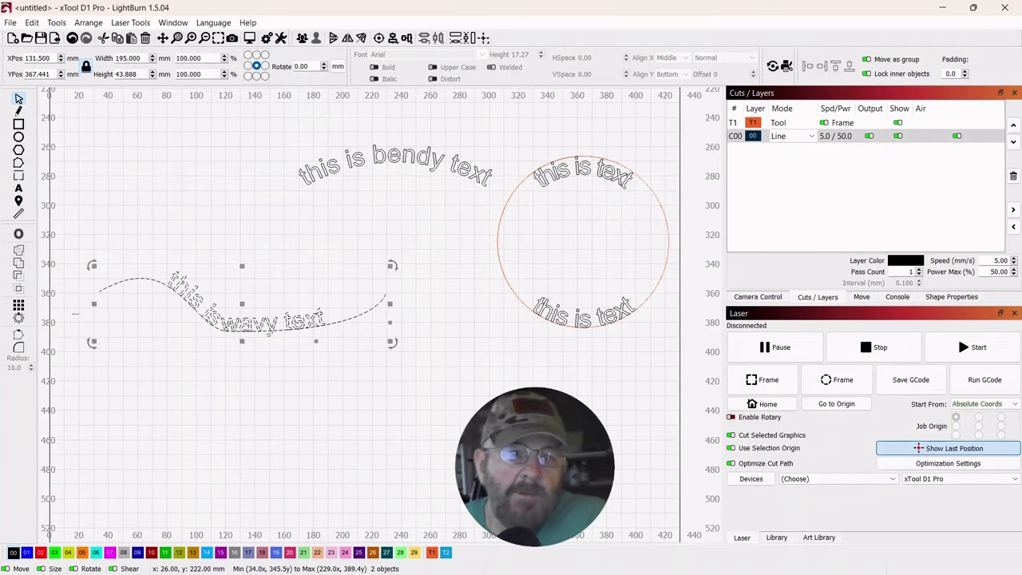
pyautogui.click(137, 163)
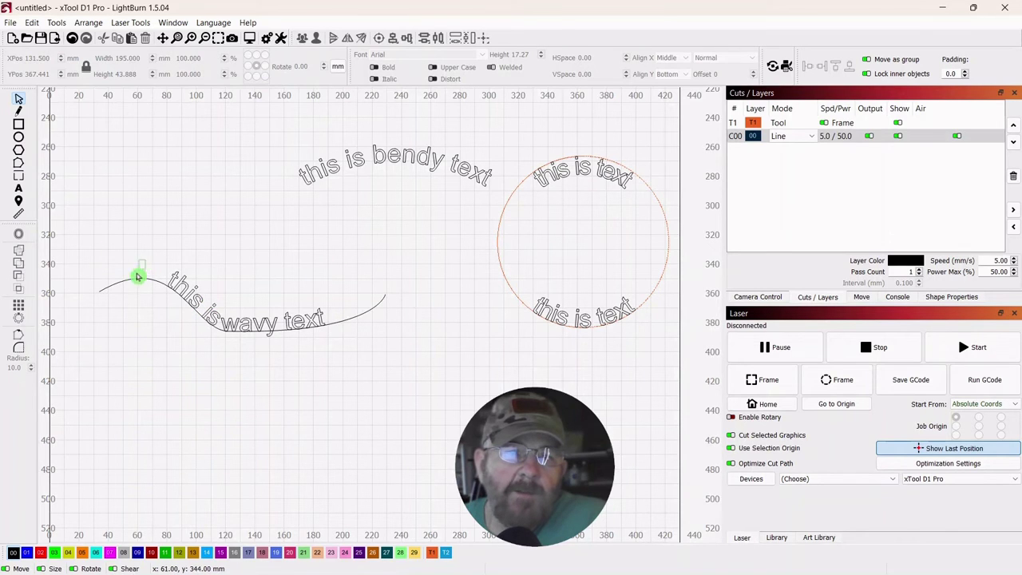
# Edit the wavy path's nodes, moving its right end node to about X 207, Y 373 mm
pyautogui.click(116, 299)
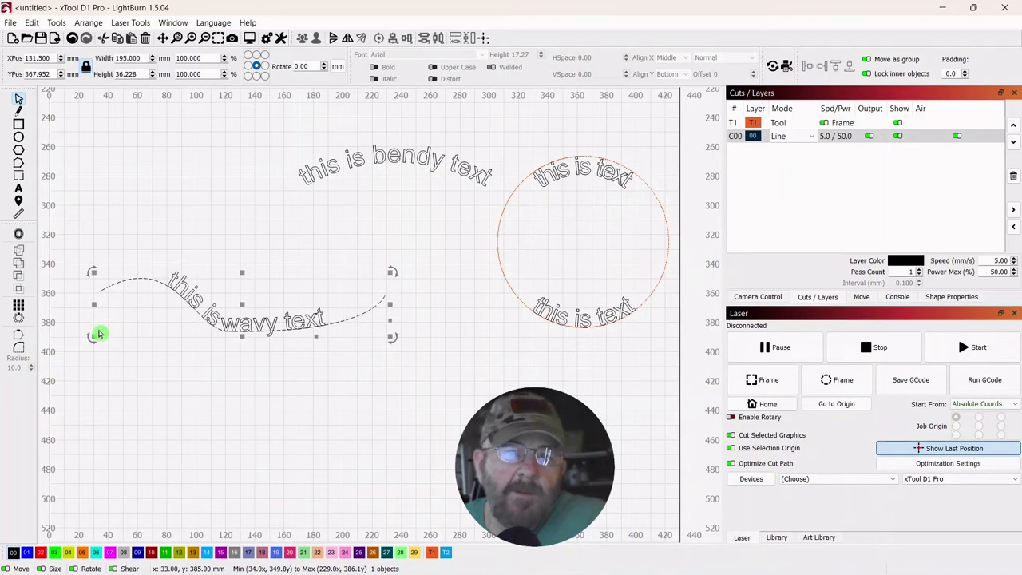
pyautogui.click(19, 164)
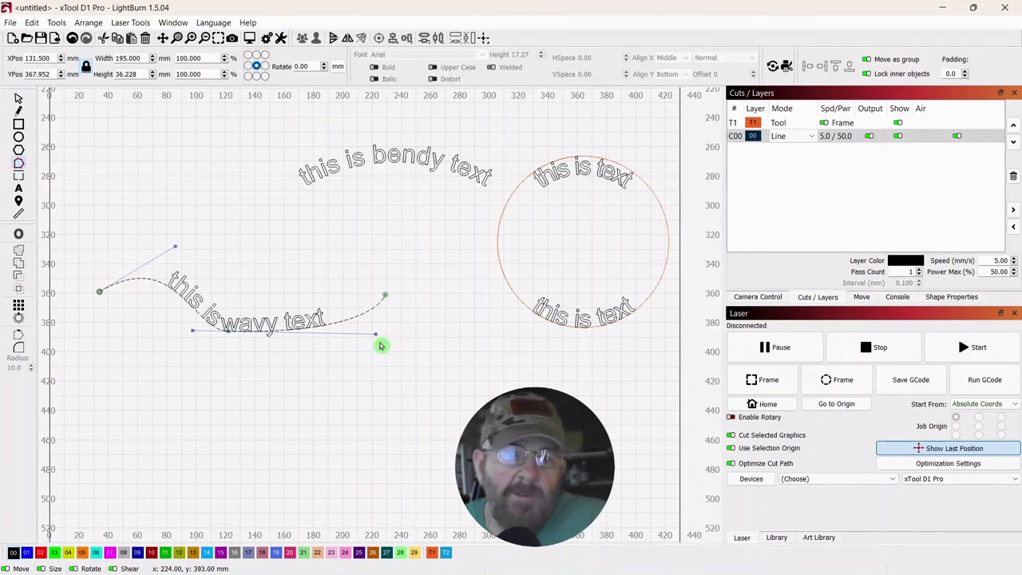
pyautogui.moveTo(385, 294)
pyautogui.mouseDown()
pyautogui.moveTo(412, 286)
pyautogui.moveTo(447, 243)
pyautogui.moveTo(452, 216)
pyautogui.moveTo(419, 188)
pyautogui.moveTo(468, 338)
pyautogui.moveTo(422, 337)
pyautogui.moveTo(338, 209)
pyautogui.moveTo(159, 165)
pyautogui.moveTo(159, 146)
pyautogui.moveTo(341, 266)
pyautogui.moveTo(360, 290)
pyautogui.moveTo(306, 343)
pyautogui.moveTo(352, 317)
pyautogui.mouseUp()
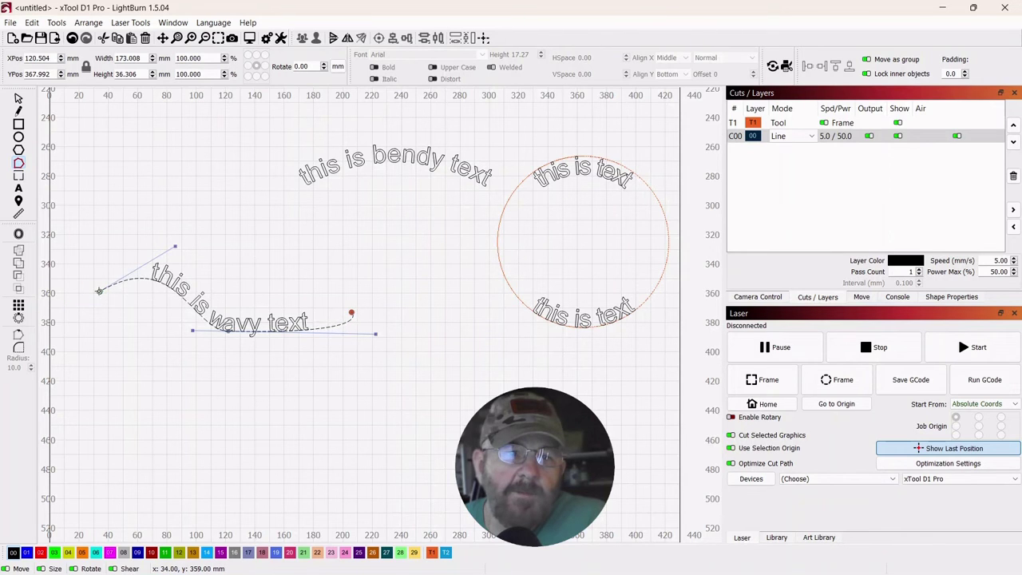
# Reshape the wavy path by moving its left end node to about X 26, Y 384 mm and its right end node to about X 201, Y 337 mm
pyautogui.moveTo(83, 297); pyautogui.dragTo(76, 324)
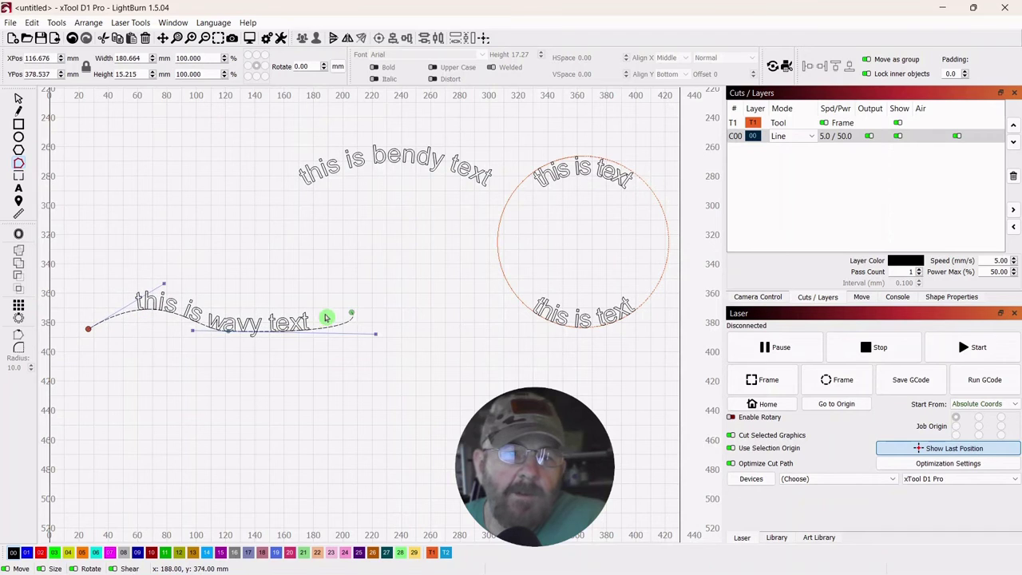
pyautogui.moveTo(343, 263); pyautogui.dragTo(341, 258)
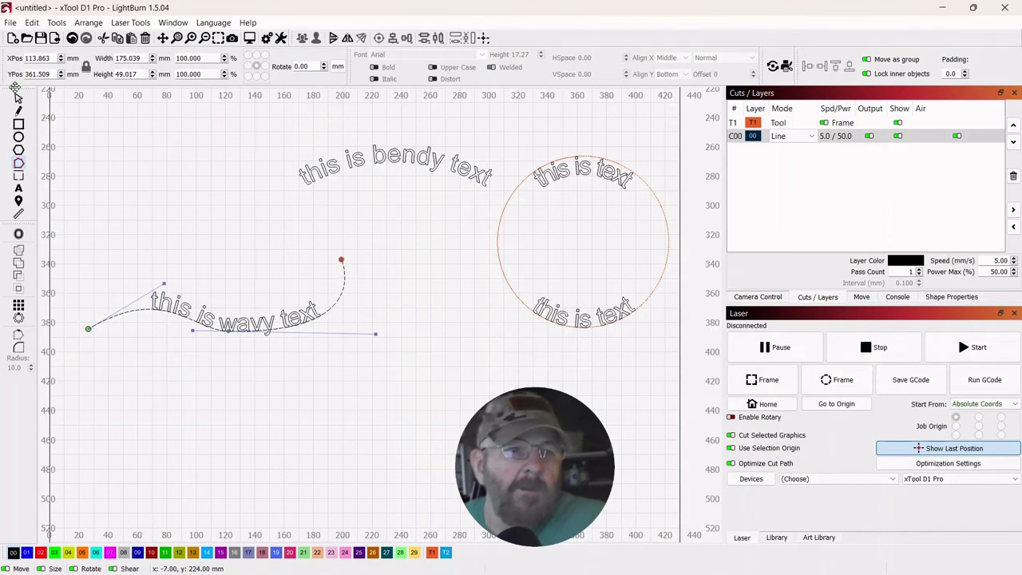
pyautogui.click(19, 100)
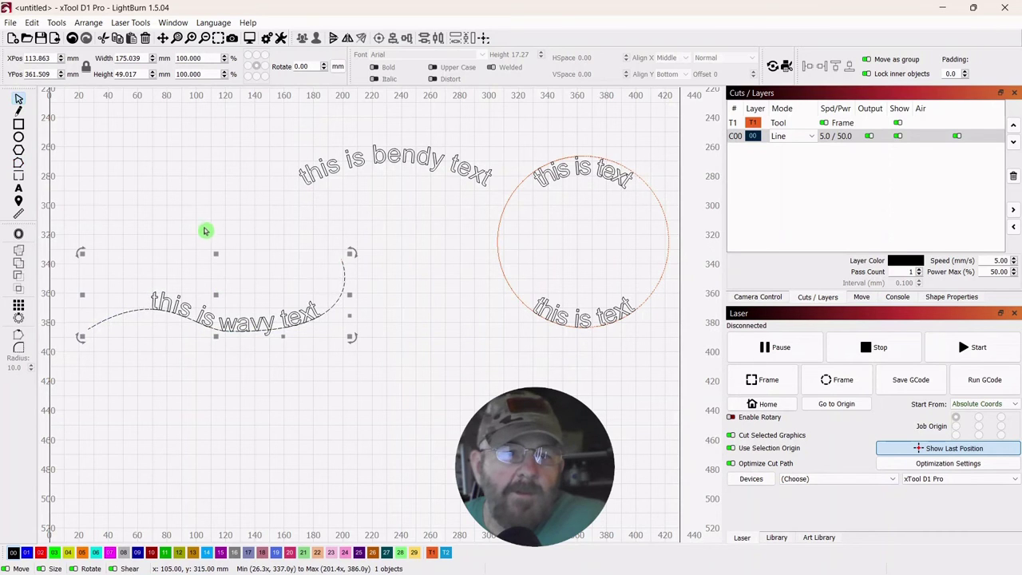
pyautogui.press('Escape')
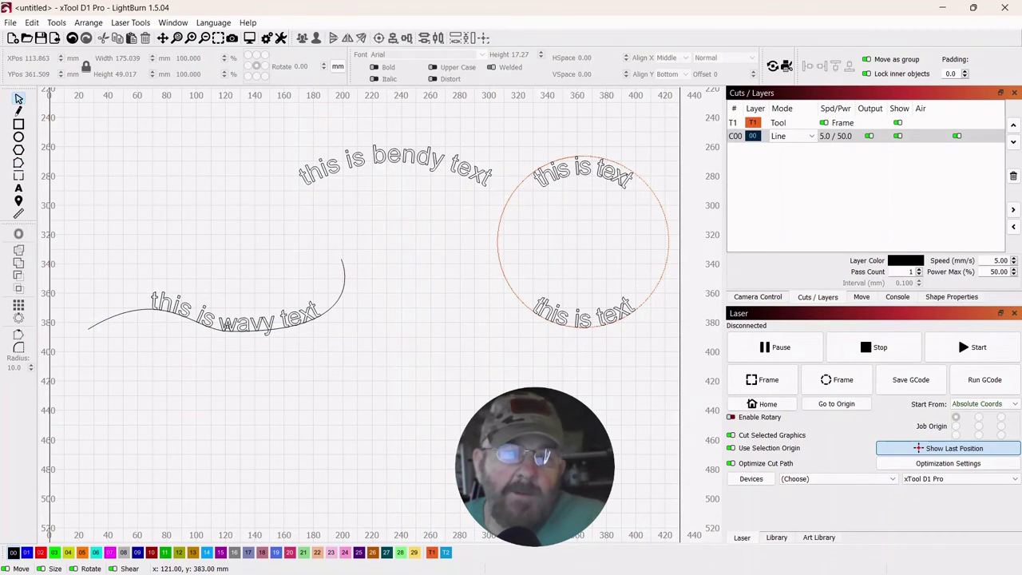
# Set the vertical alignment of the "this is wavy text" line to Middle on its path
pyautogui.click(226, 318)
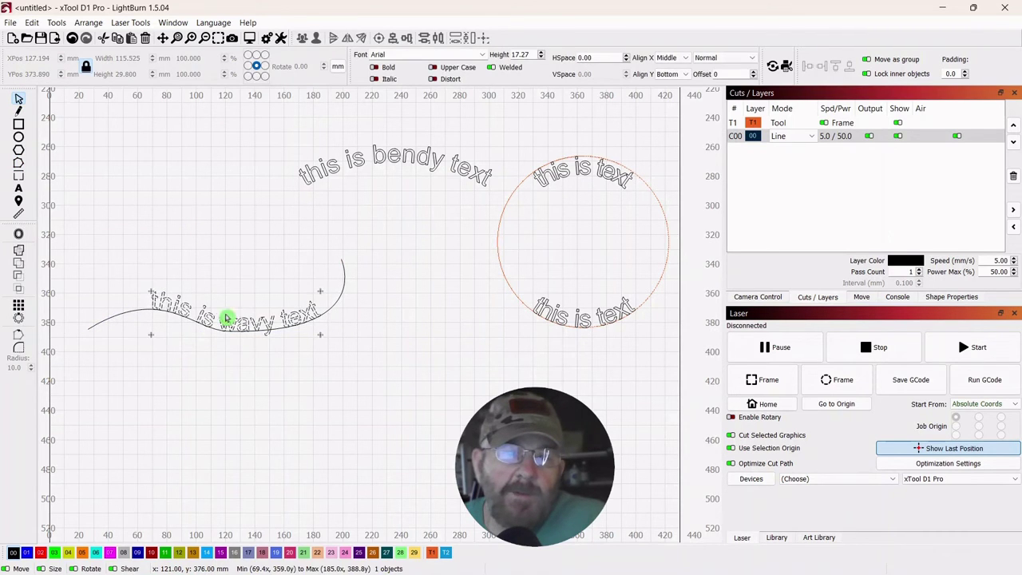
pyautogui.click(687, 77)
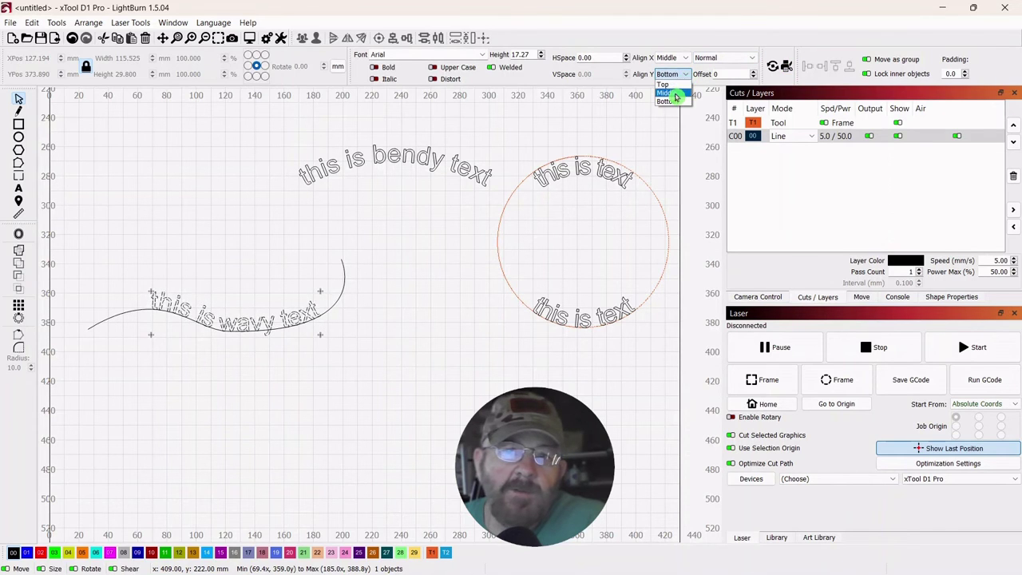
pyautogui.click(667, 93)
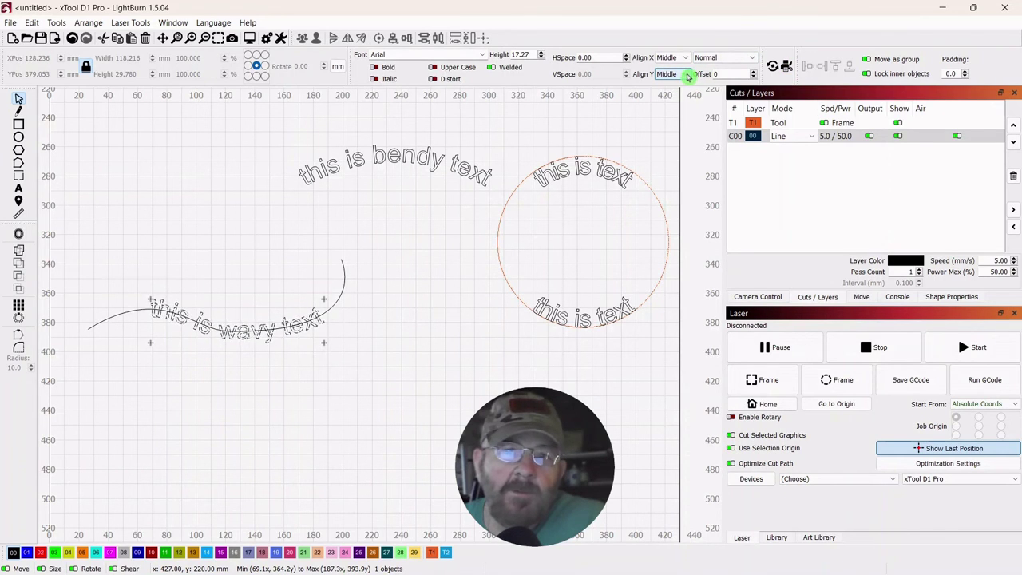
pyautogui.click(197, 206)
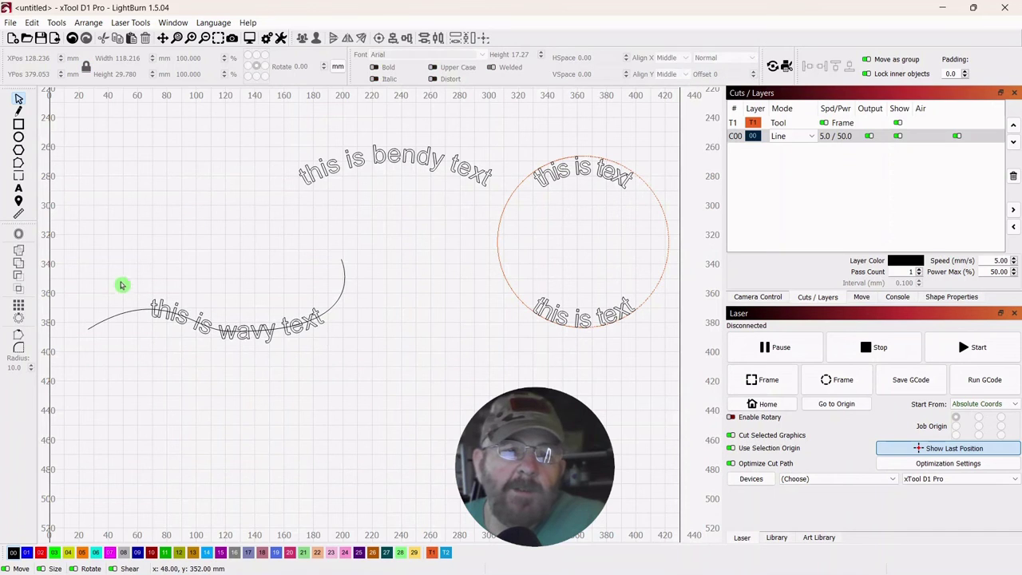
# Assign the wavy path to the T1 tool layer so it serves only as a guide
pyautogui.click(113, 315)
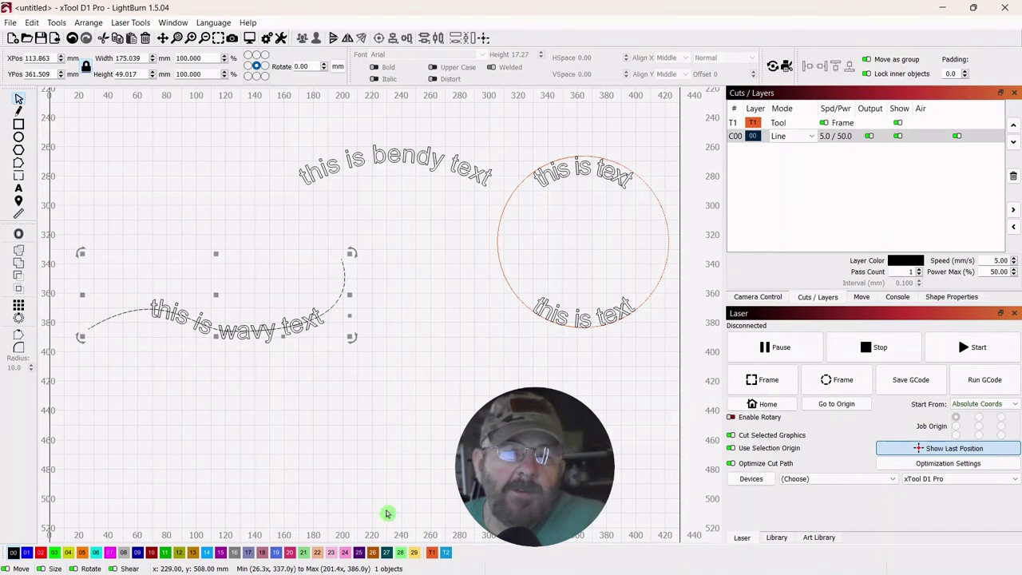
pyautogui.click(433, 553)
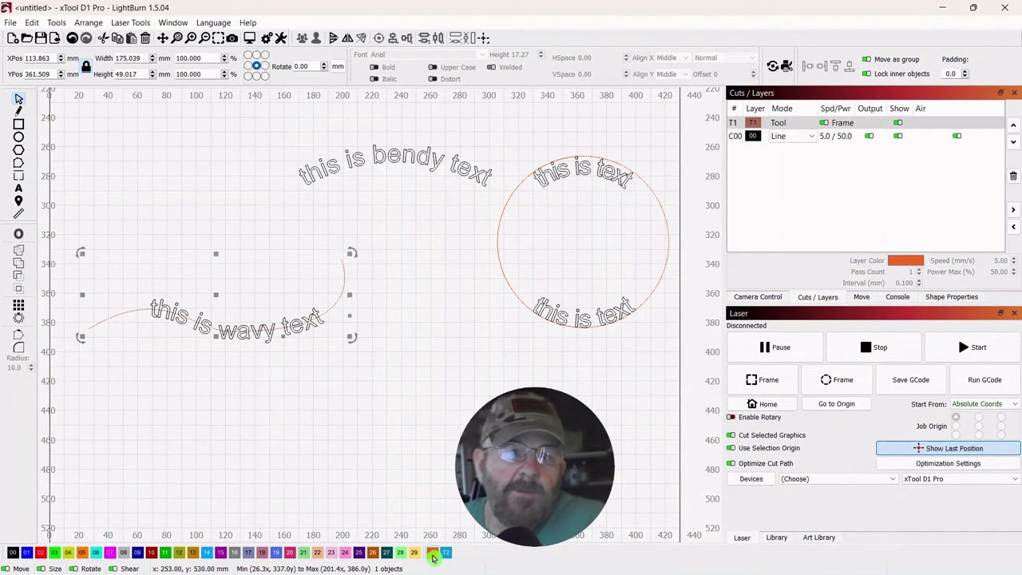
pyautogui.click(132, 391)
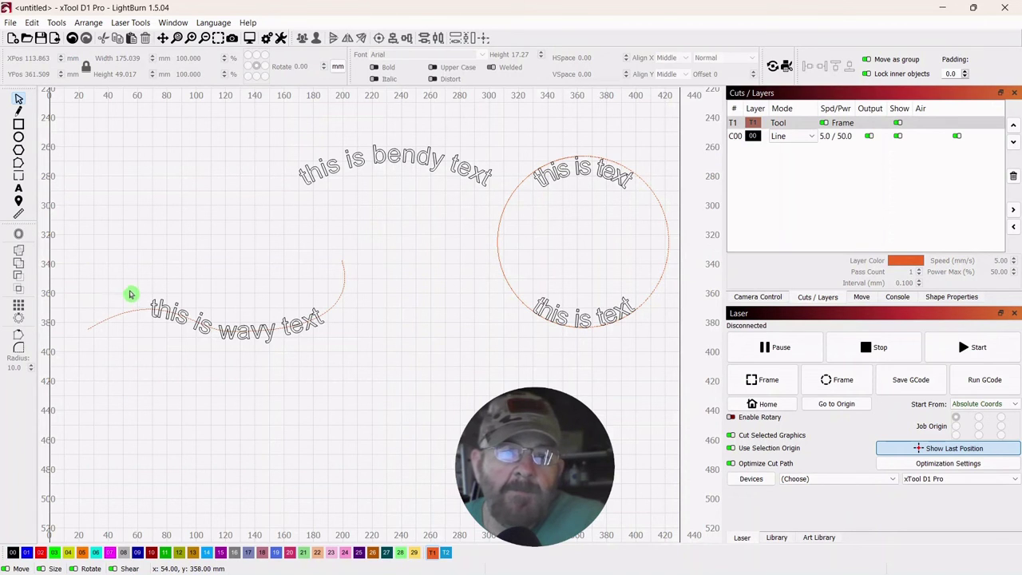
# Hide the T1 tool layer to view the curved texts without their guide paths, and show it again
pyautogui.moveTo(123, 297); pyautogui.dragTo(98, 343)
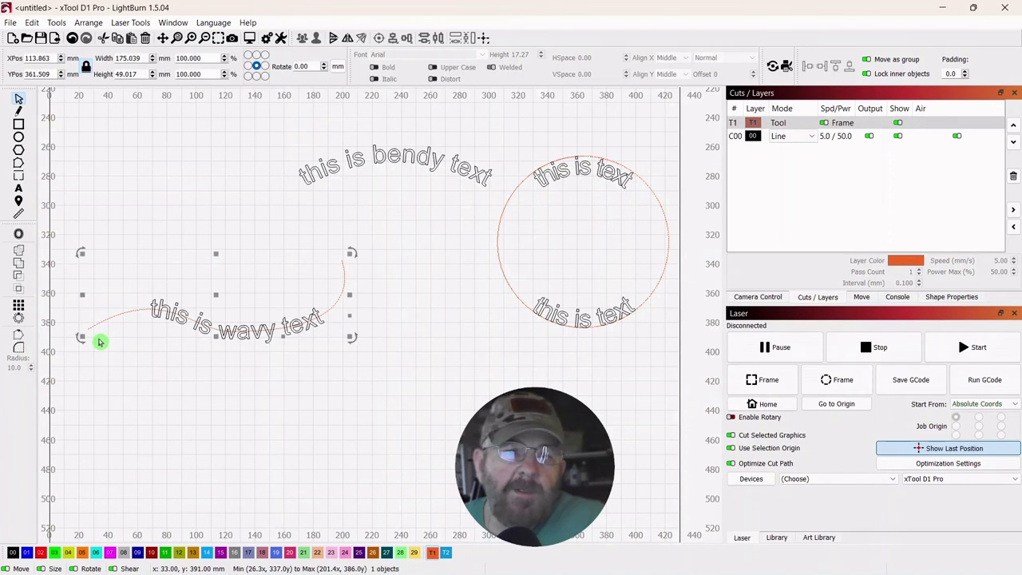
pyautogui.click(897, 124)
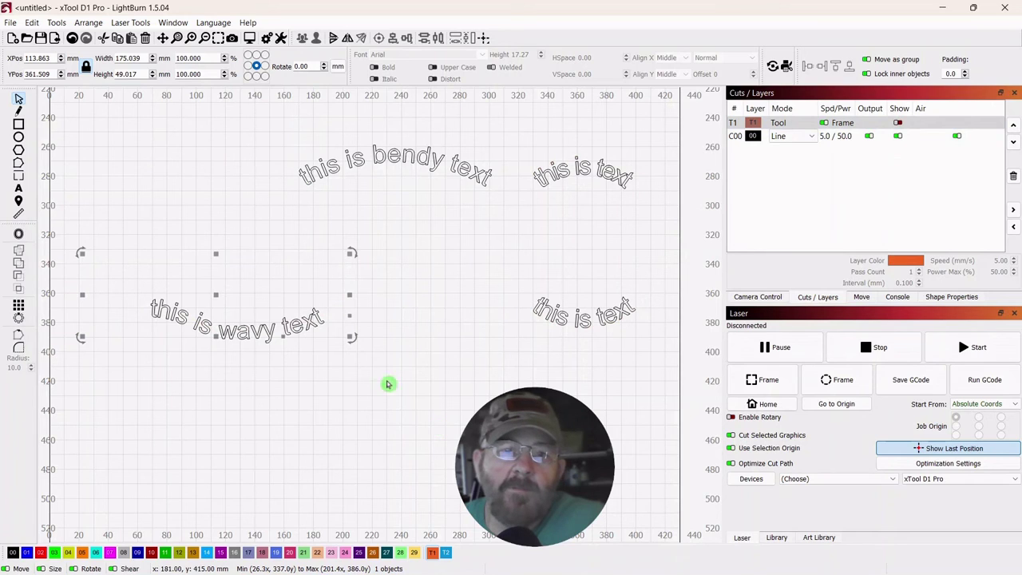
pyautogui.click(899, 123)
pyautogui.click(431, 313)
# Move the wavy text together with its path up to X 111, Y 318 mm
pyautogui.moveTo(384, 222)
pyautogui.mouseDown()
pyautogui.moveTo(228, 234)
pyautogui.moveTo(87, 367)
pyautogui.mouseUp()
pyautogui.moveTo(217, 302)
pyautogui.mouseDown()
pyautogui.moveTo(205, 285)
pyautogui.moveTo(205, 233)
pyautogui.moveTo(214, 237)
pyautogui.mouseUp()
pyautogui.click(348, 299)
# Move the bendy text to X 117, Y 266 mm and the wavy text with its path to X 117, Y 306 mm
pyautogui.moveTo(399, 126); pyautogui.dragTo(294, 182)
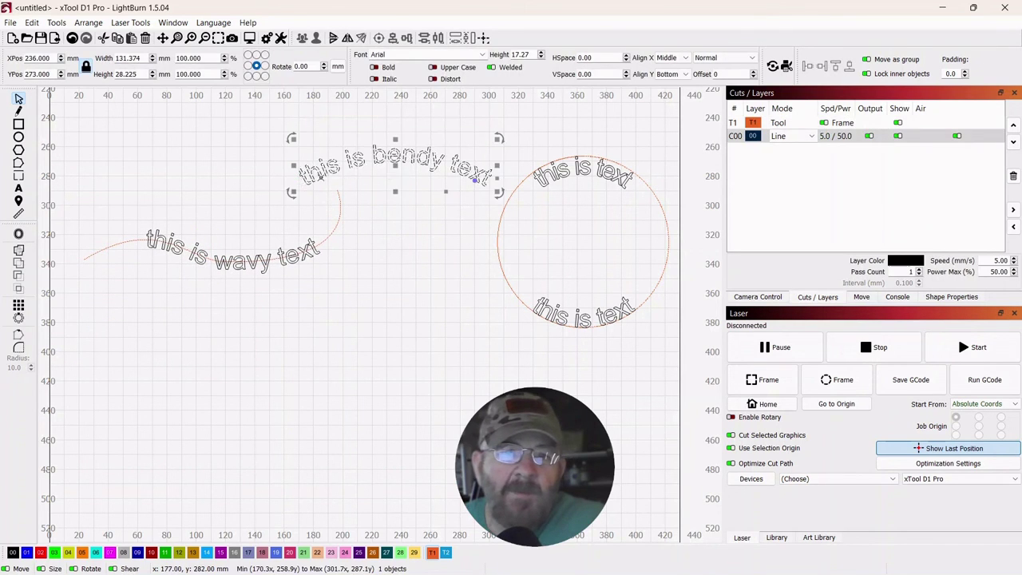
pyautogui.moveTo(391, 164); pyautogui.dragTo(221, 159)
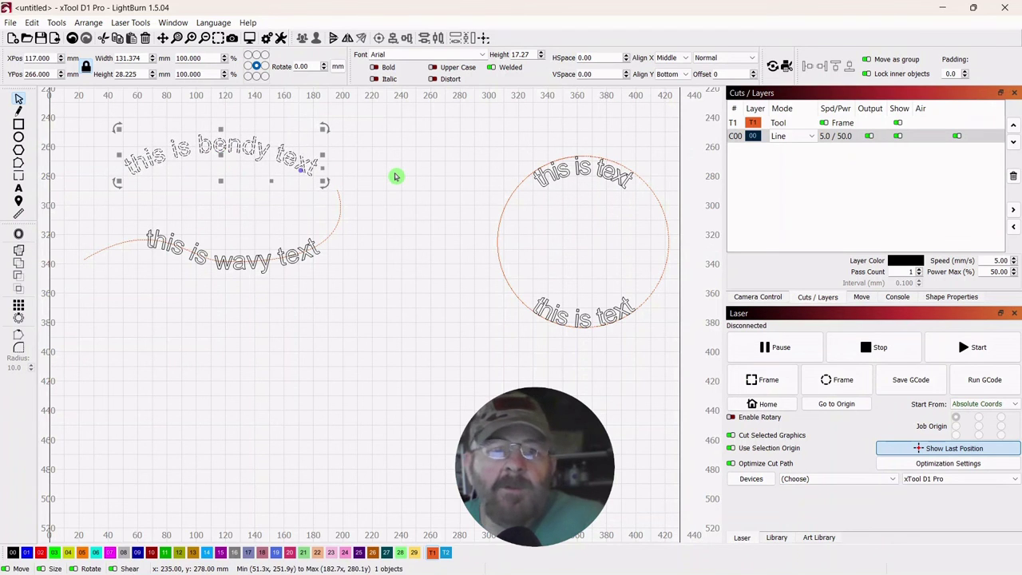
pyautogui.press('Escape')
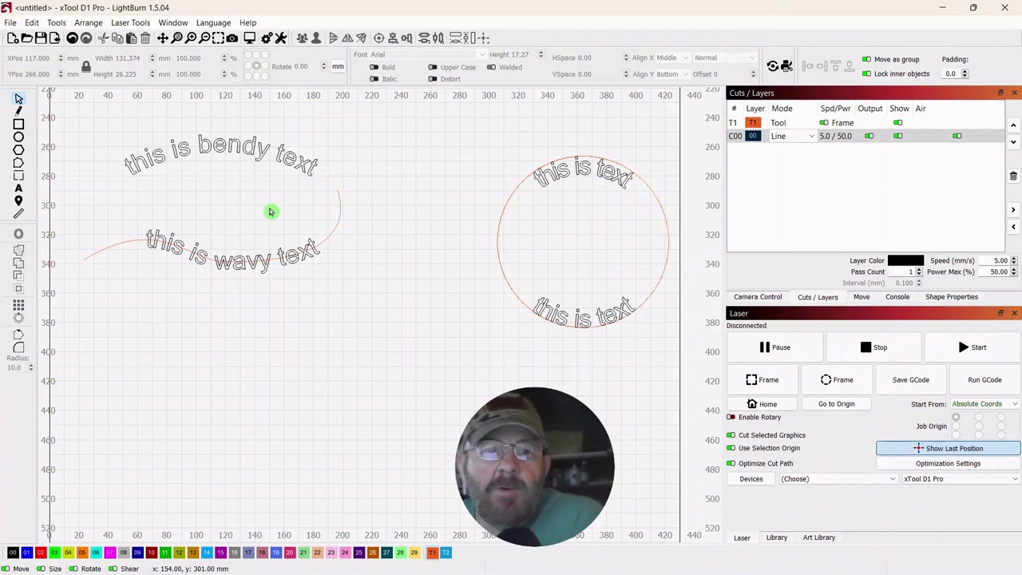
pyautogui.click(222, 255)
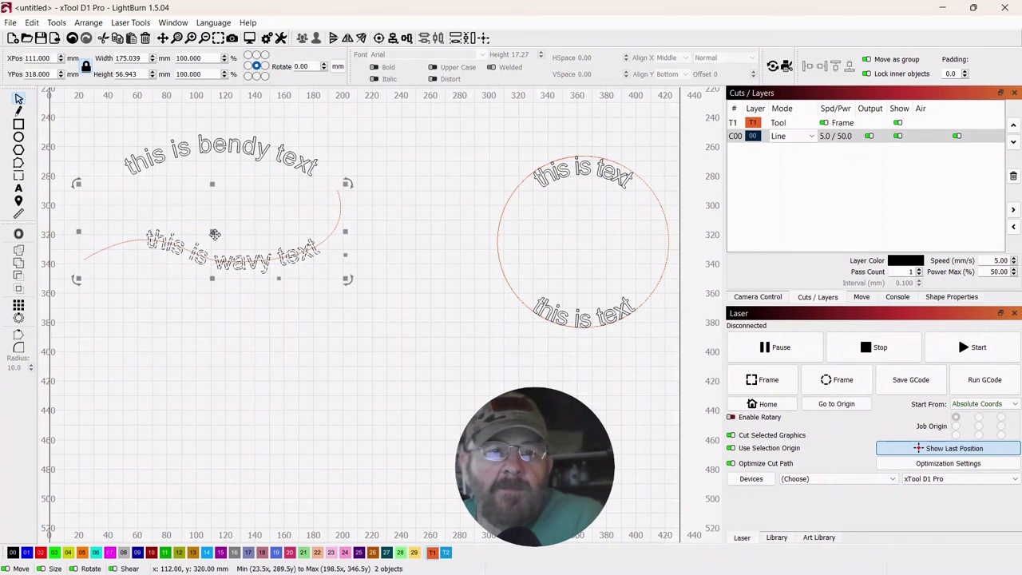
pyautogui.moveTo(210, 231); pyautogui.dragTo(224, 216)
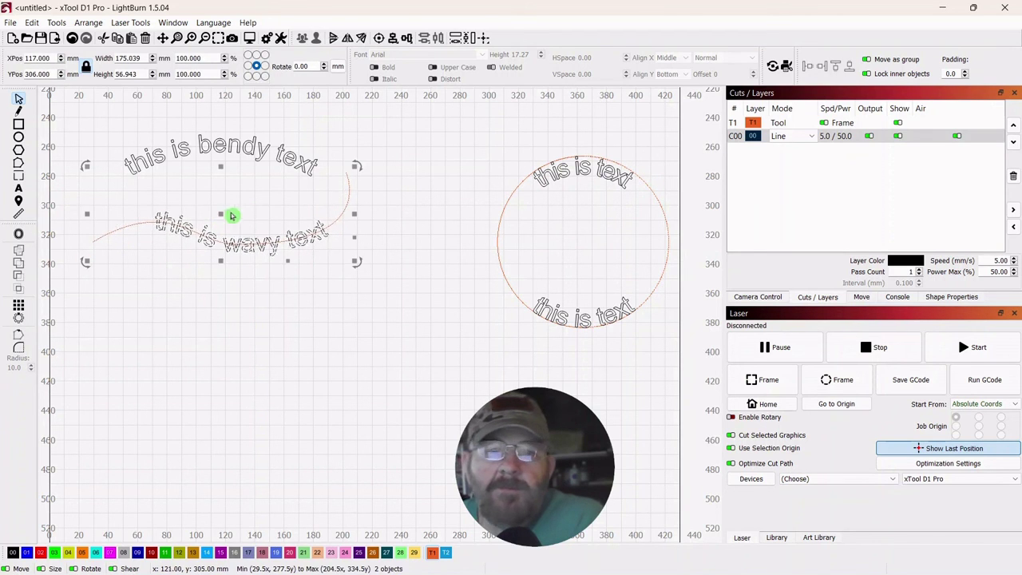
# Move the circle with its two curved texts closer to the bendy and wavy texts
pyautogui.moveTo(659, 144)
pyautogui.mouseDown()
pyautogui.moveTo(528, 160)
pyautogui.moveTo(477, 341)
pyautogui.mouseUp()
pyautogui.moveTo(585, 244); pyautogui.dragTo(472, 210)
pyautogui.click(602, 203)
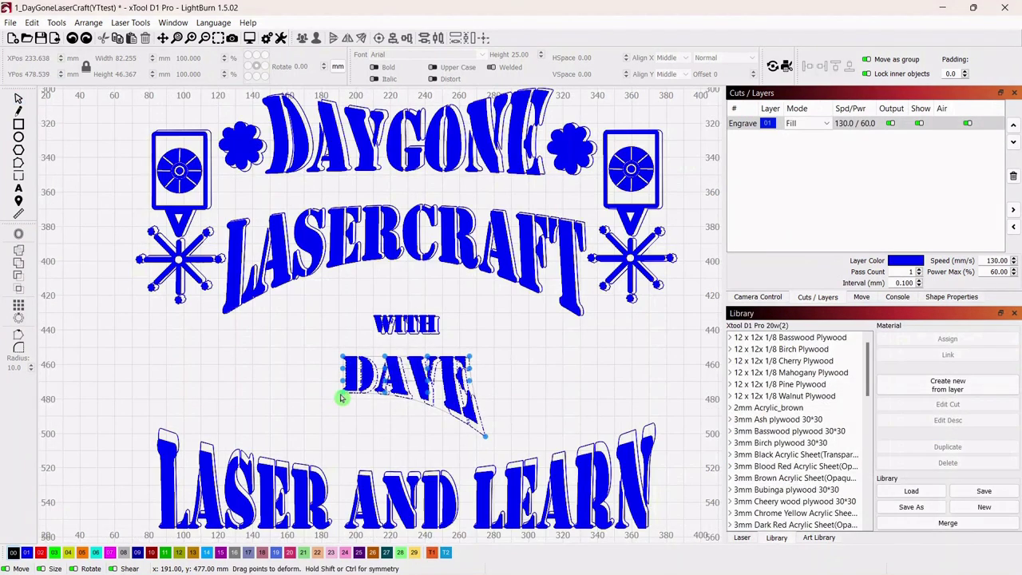
# Deform the name text below "WITH" by pulling its lower-left corner down to about X 186, Y 502 mm, matching the flared lower-right corner
pyautogui.moveTo(338, 394); pyautogui.dragTo(330, 445)
pyautogui.click(197, 392)
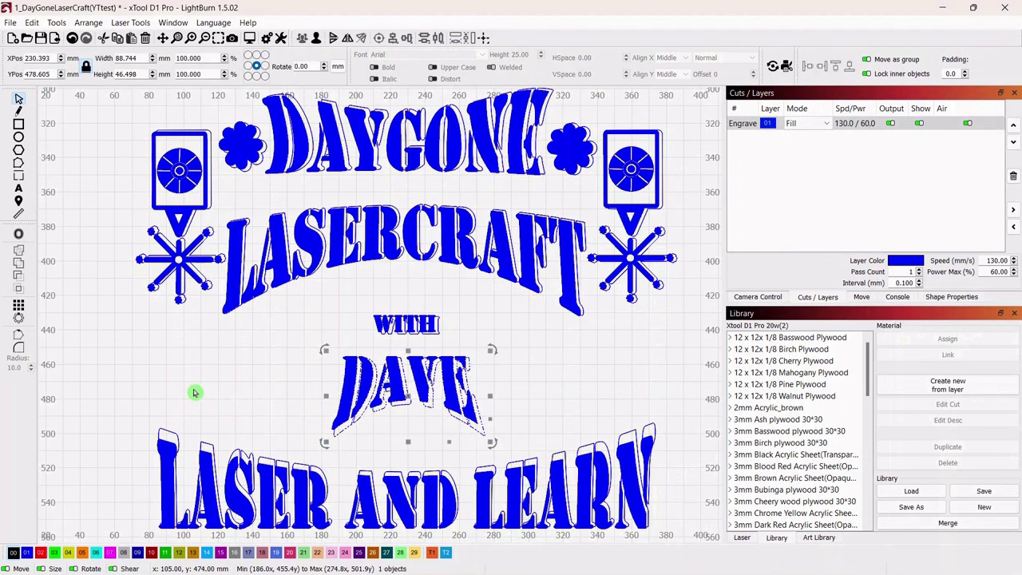